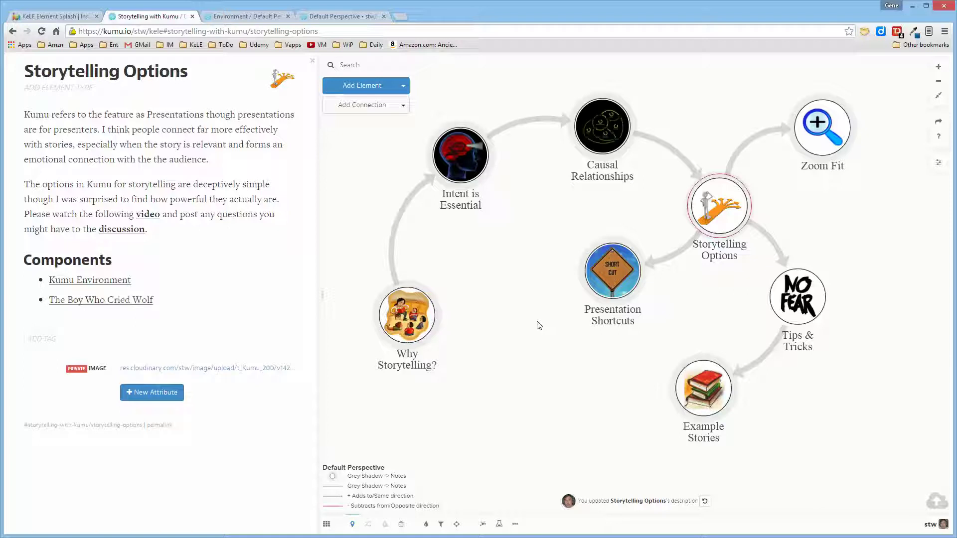
Step: Look at the Kumu Environment map, switch to the Boy Who Cried Wolf project and open its list of presentations
{"action": "left_click", "coordinate": [241, 19]}
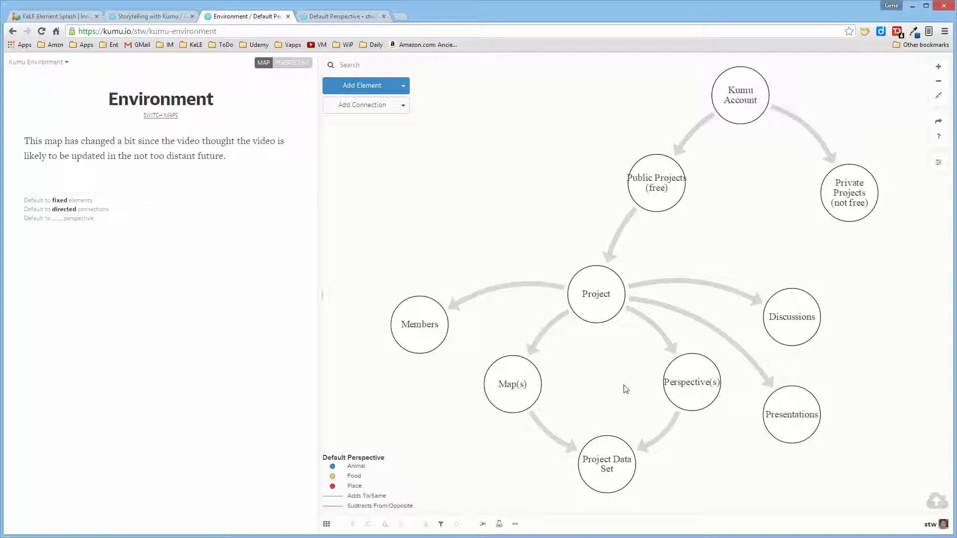
{"action": "left_click", "coordinate": [348, 16]}
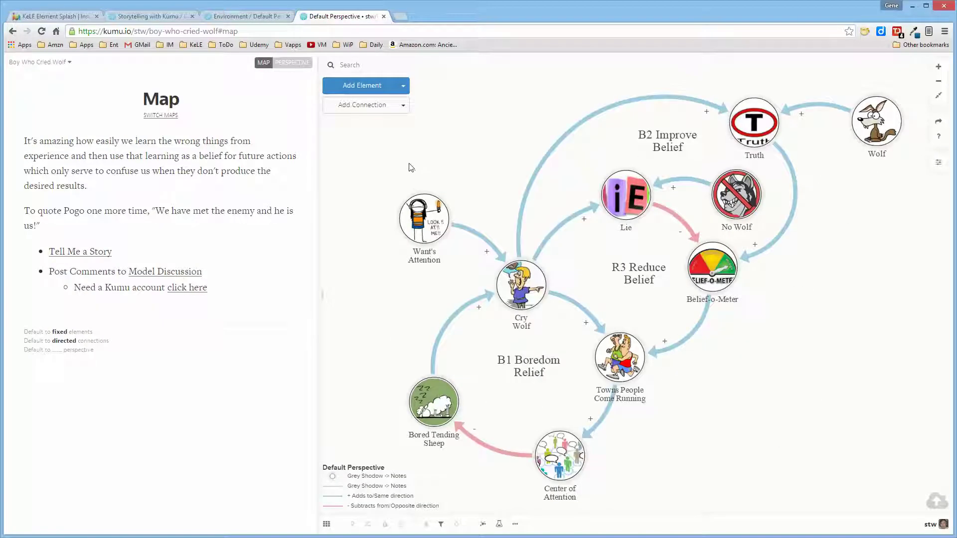
{"action": "left_click", "coordinate": [54, 62]}
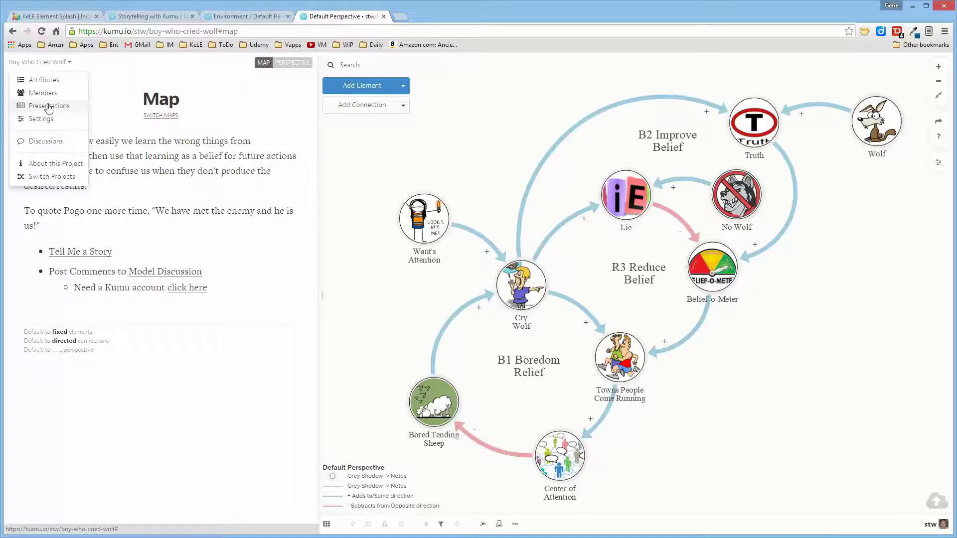
{"action": "left_click", "coordinate": [44, 119]}
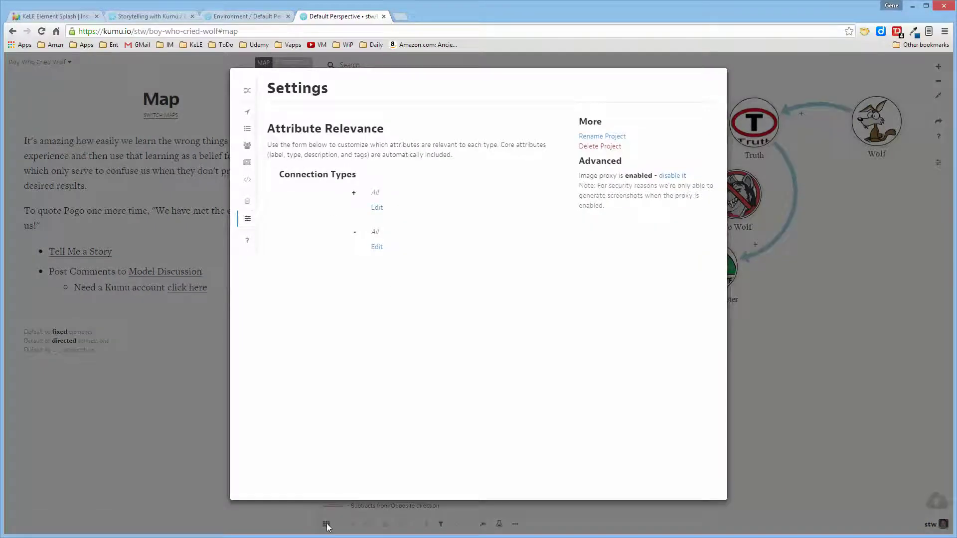
{"action": "left_click", "coordinate": [247, 164]}
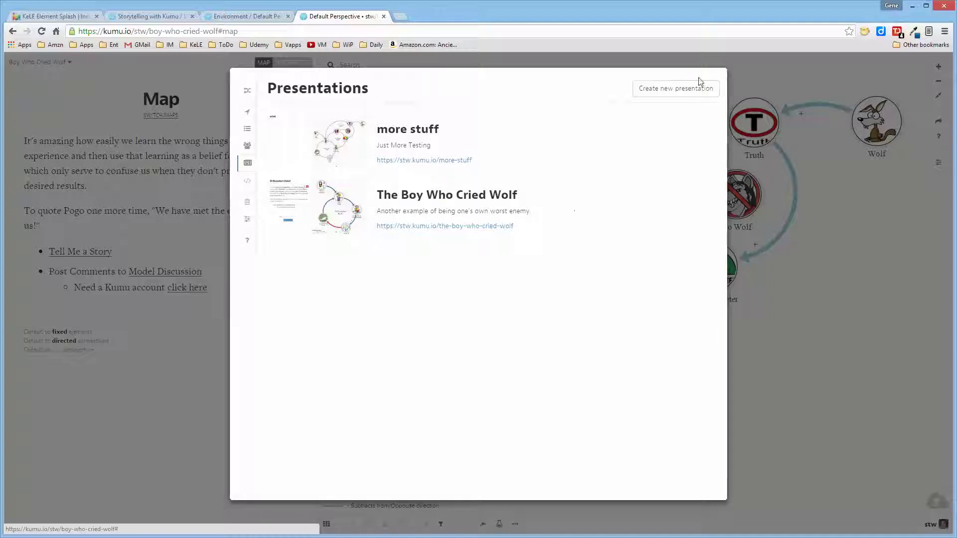
Step: Create a new presentation titled "This Test" and add a first slide to it
{"action": "left_click", "coordinate": [684, 93]}
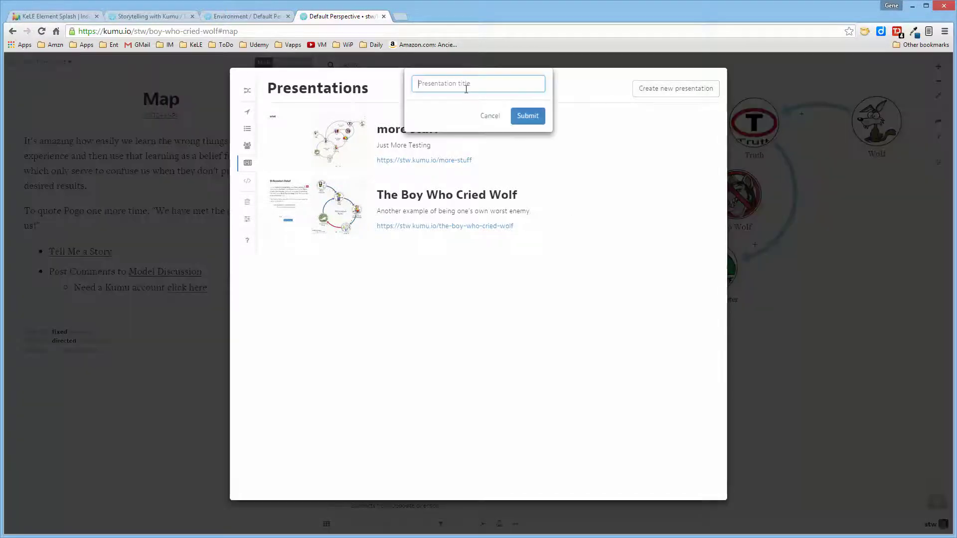
{"action": "type", "text": "This Test"}
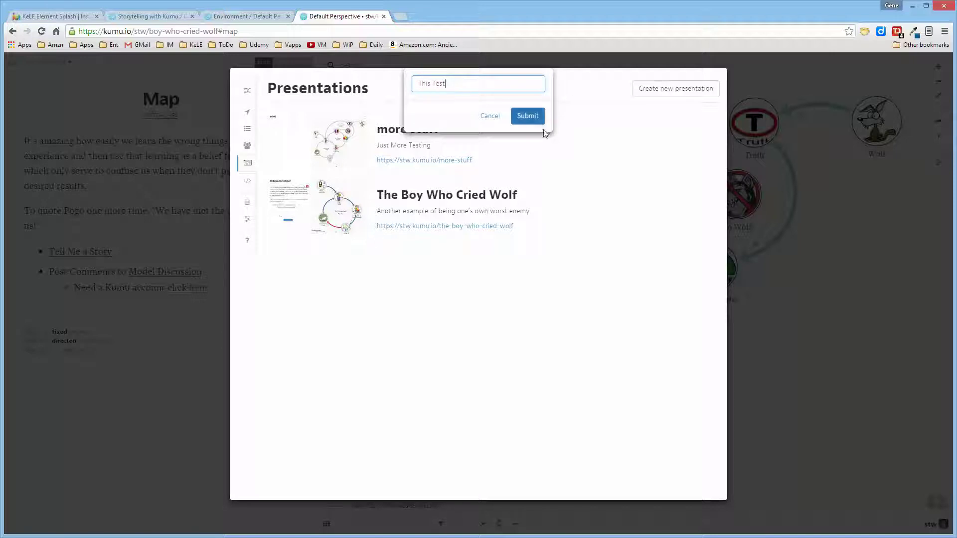
{"action": "left_click", "coordinate": [535, 120]}
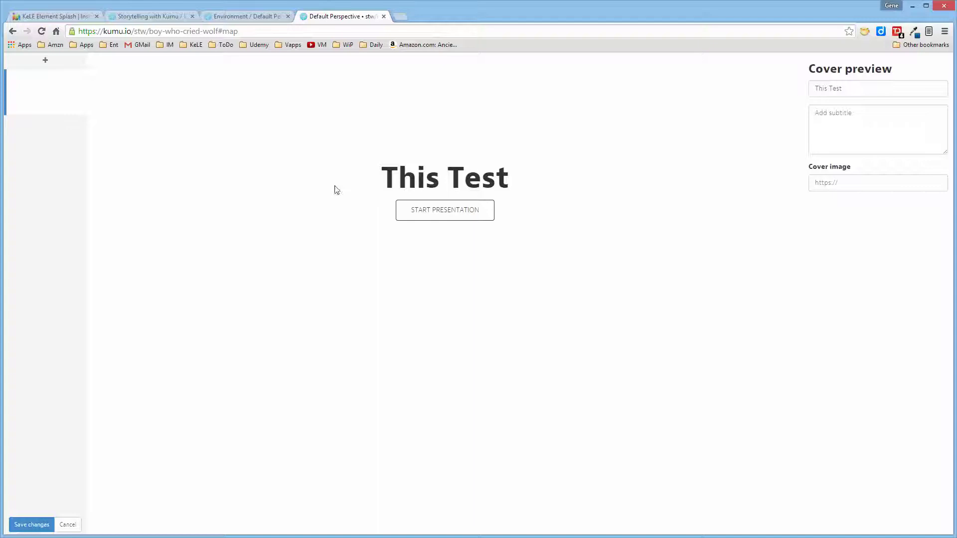
{"action": "left_click", "coordinate": [46, 62]}
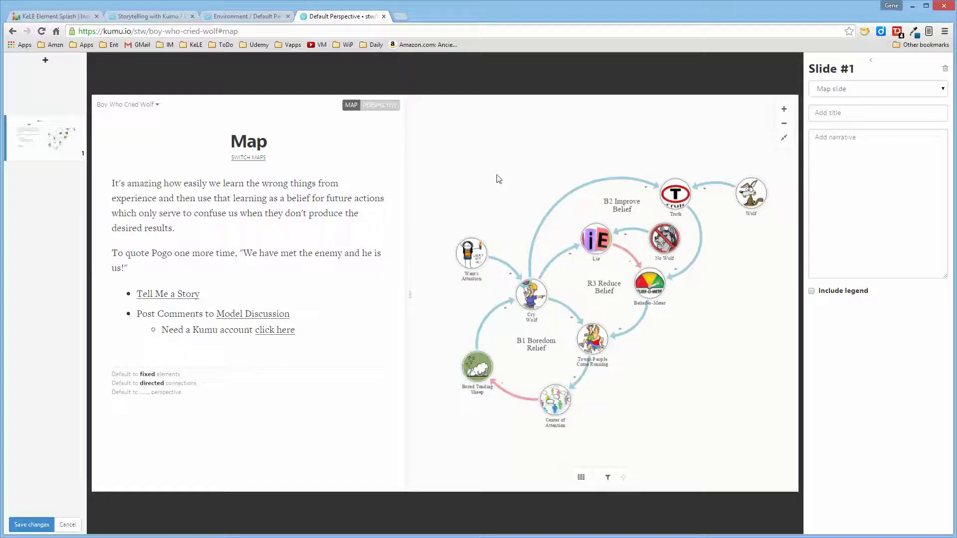
Step: Try the text, image and embed types on slide 1 and return it to the map slide type
{"action": "left_click", "coordinate": [940, 93]}
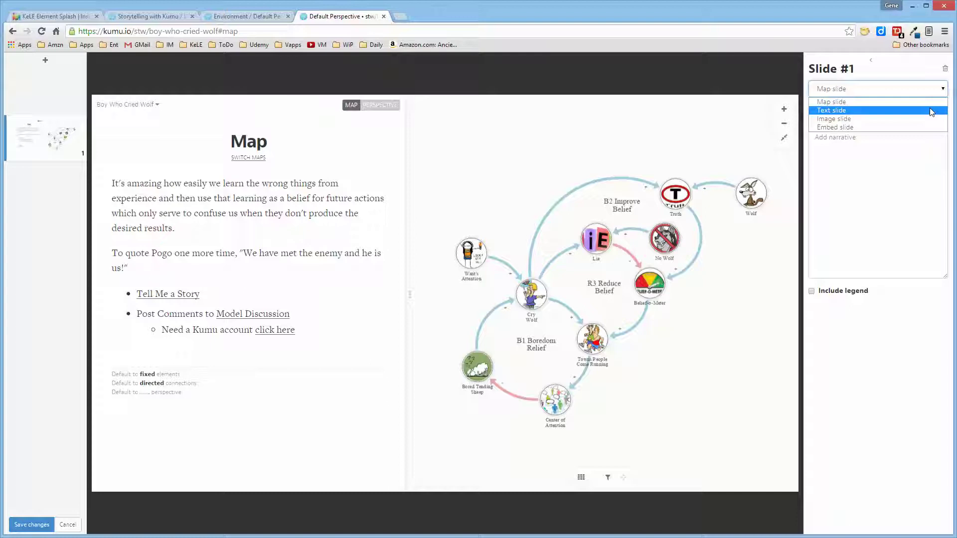
{"action": "left_click", "coordinate": [931, 111]}
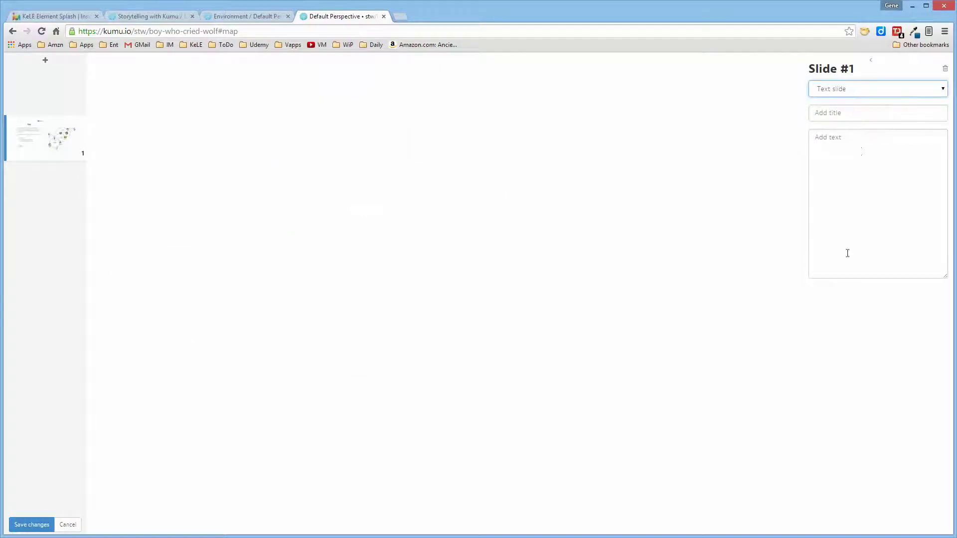
{"action": "left_click", "coordinate": [920, 91]}
{"action": "left_click", "coordinate": [905, 121]}
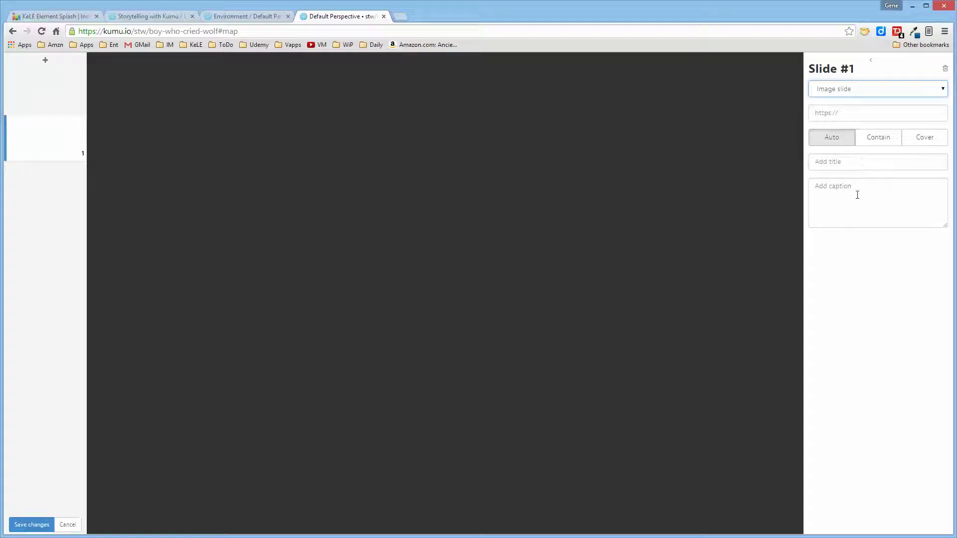
{"action": "left_click", "coordinate": [890, 91]}
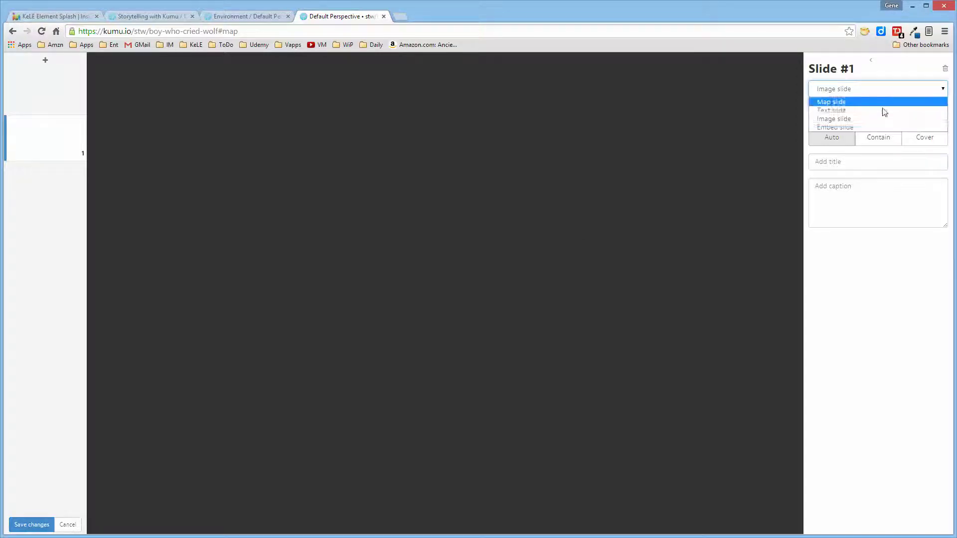
{"action": "left_click", "coordinate": [879, 128]}
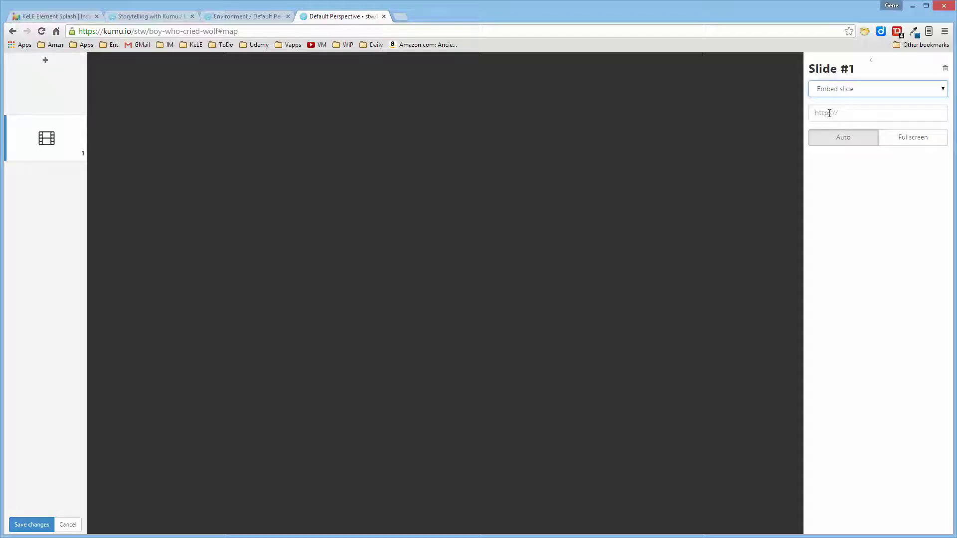
{"action": "type", "text": "https://"}
{"action": "left_click", "coordinate": [922, 93]}
{"action": "left_click", "coordinate": [900, 103]}
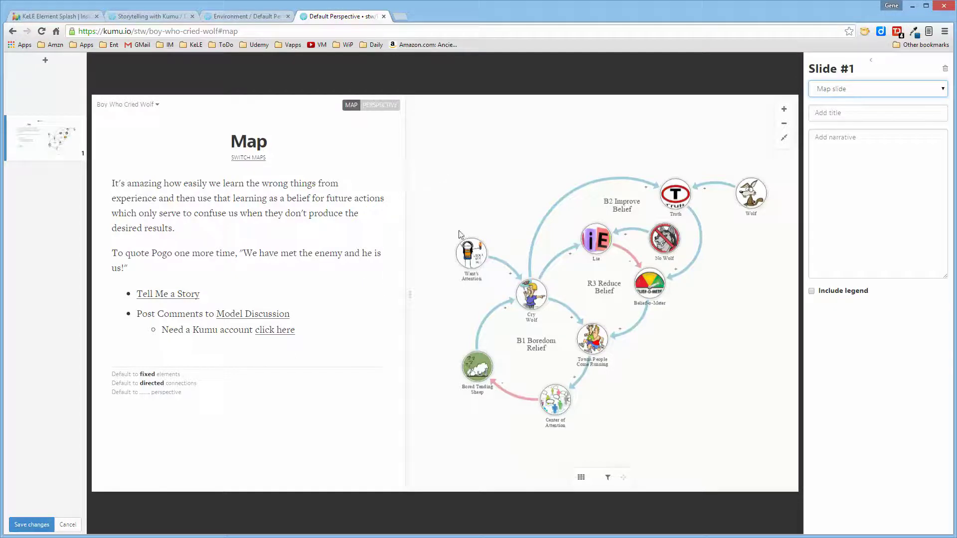
Step: Focus slide 1 on the B1 Boredom Relief loop and fit the loop to the slide's map area
{"action": "left_click", "coordinate": [536, 345]}
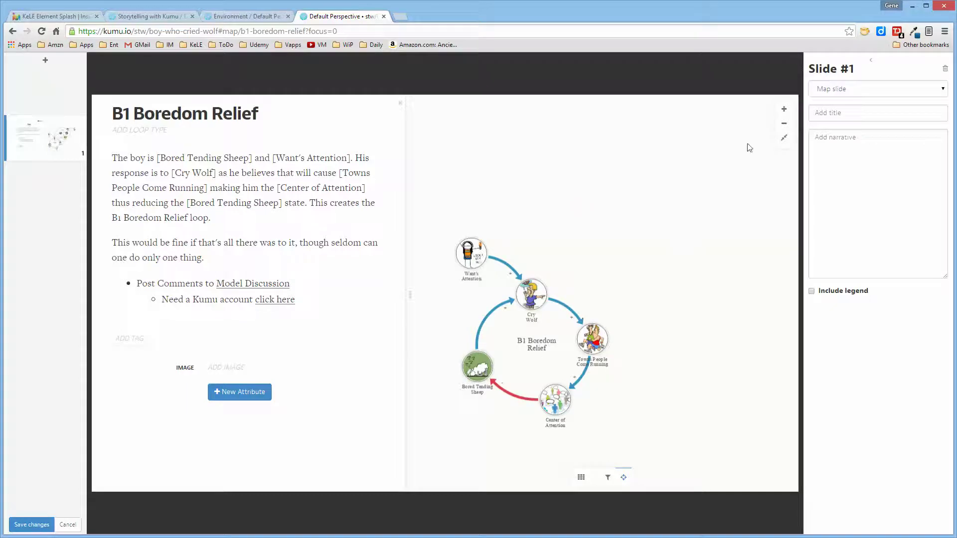
{"action": "left_click", "coordinate": [784, 137]}
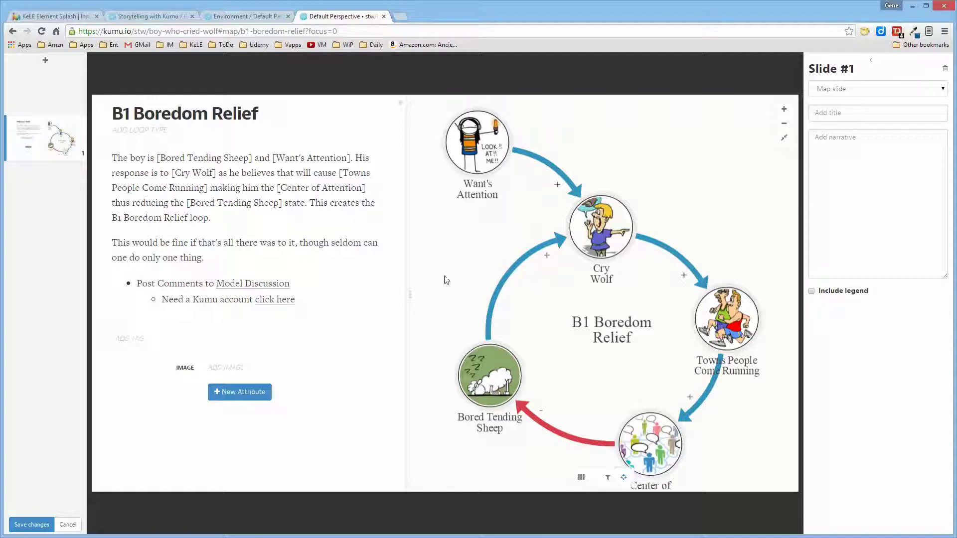
Step: Add a second slide focused on the B2 Improve Belief loop, with the loop fitted to the map area
{"action": "left_click", "coordinate": [45, 62]}
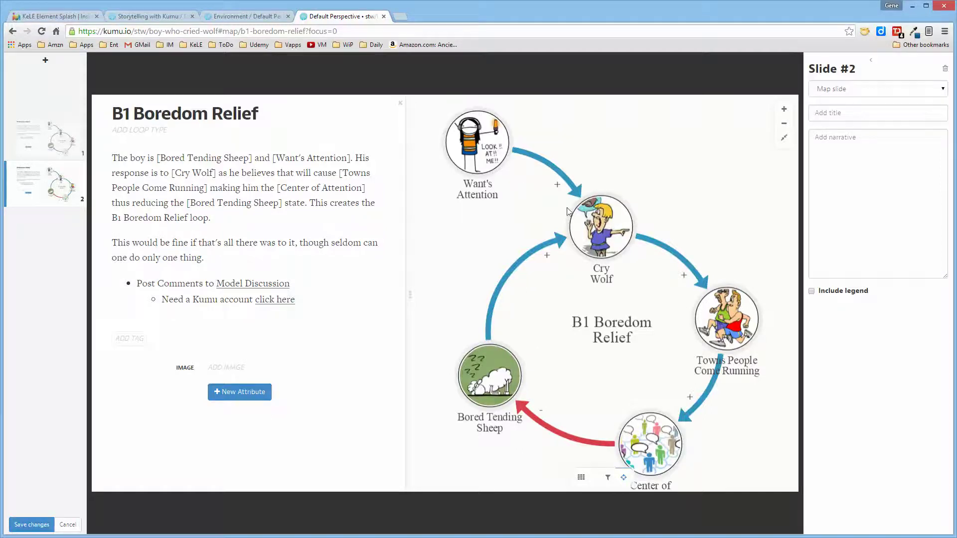
{"action": "left_click", "coordinate": [486, 236]}
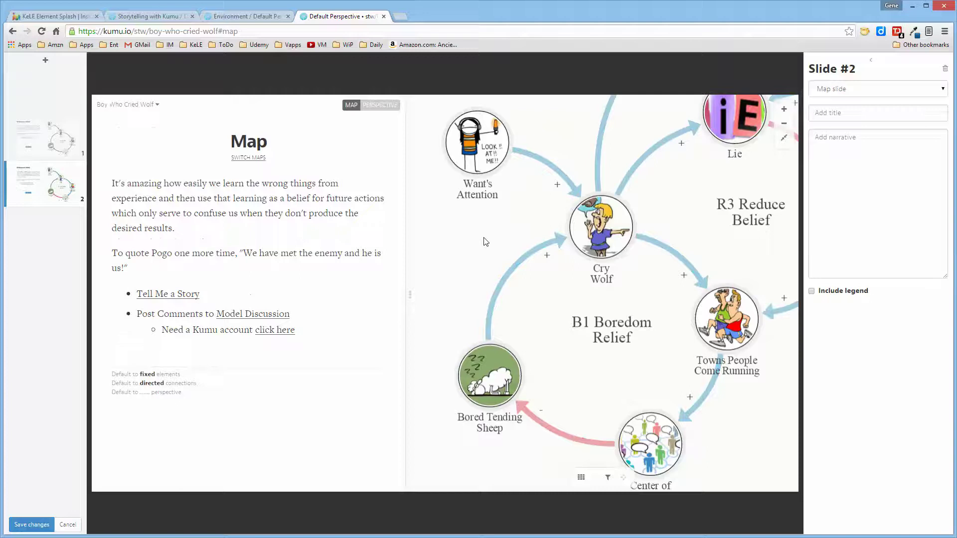
{"action": "left_click", "coordinate": [691, 209]}
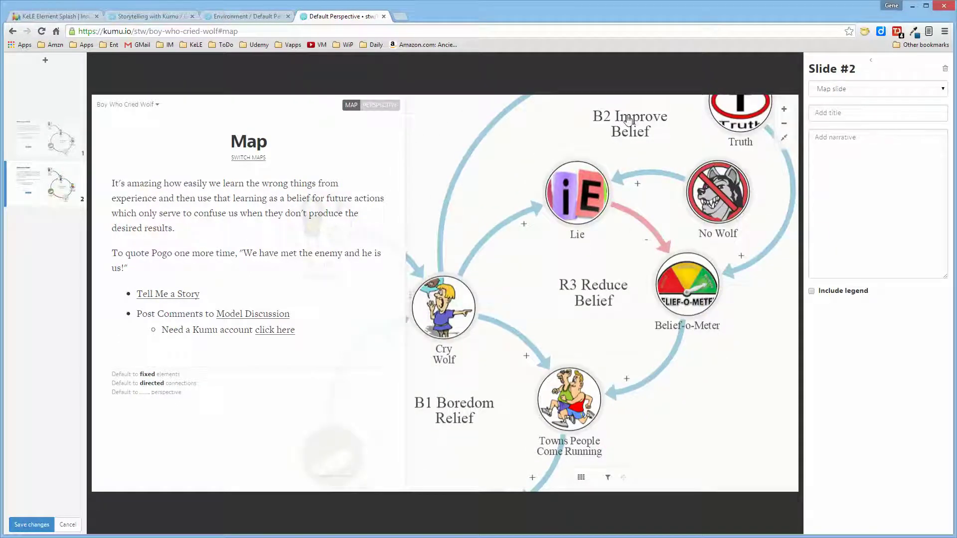
{"action": "left_click", "coordinate": [628, 120]}
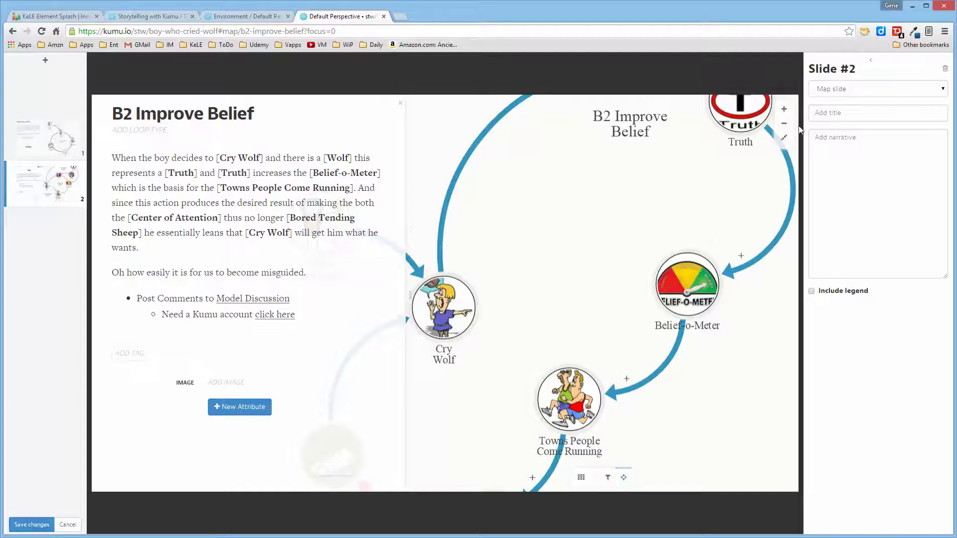
{"action": "left_click", "coordinate": [784, 138]}
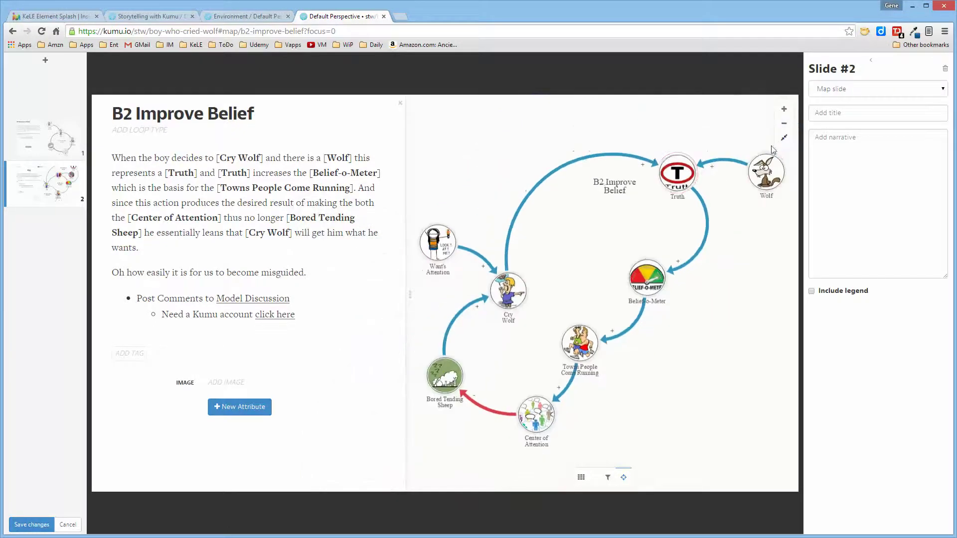
{"action": "mouse_move", "coordinate": [254, 156]}
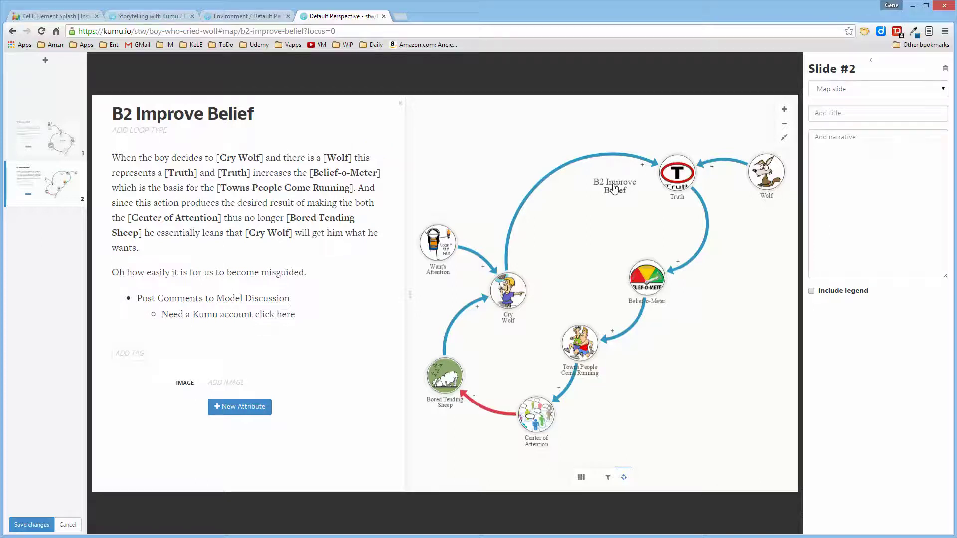
{"action": "mouse_move", "coordinate": [257, 213]}
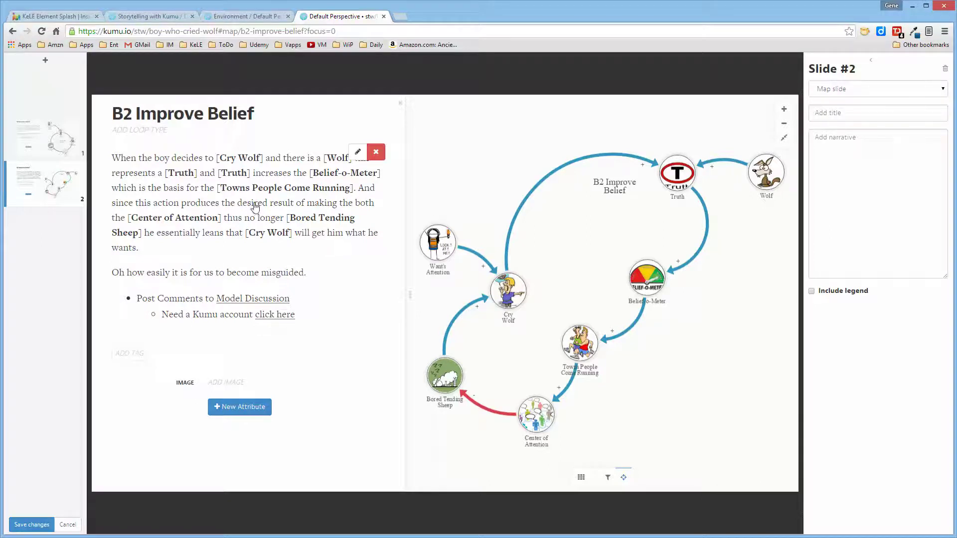
Step: Add a third slide focused on the R3 Reduce Belief loop, with the loop fitted to the map area
{"action": "left_click", "coordinate": [50, 64]}
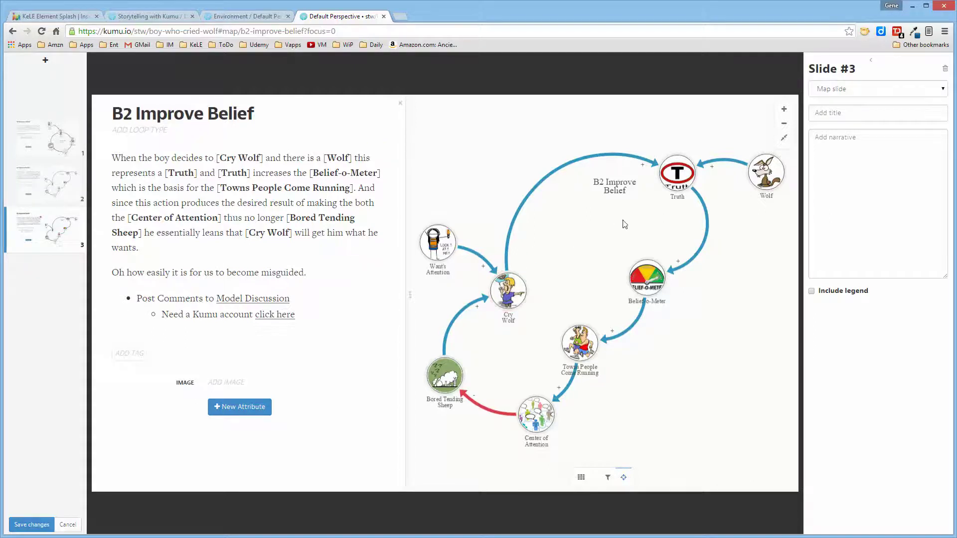
{"action": "left_click", "coordinate": [741, 298]}
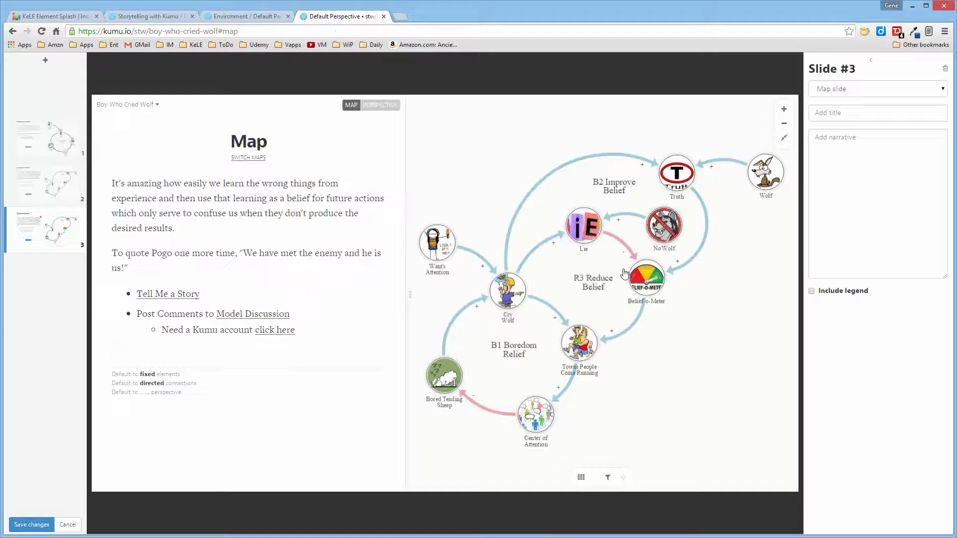
{"action": "left_click", "coordinate": [590, 280]}
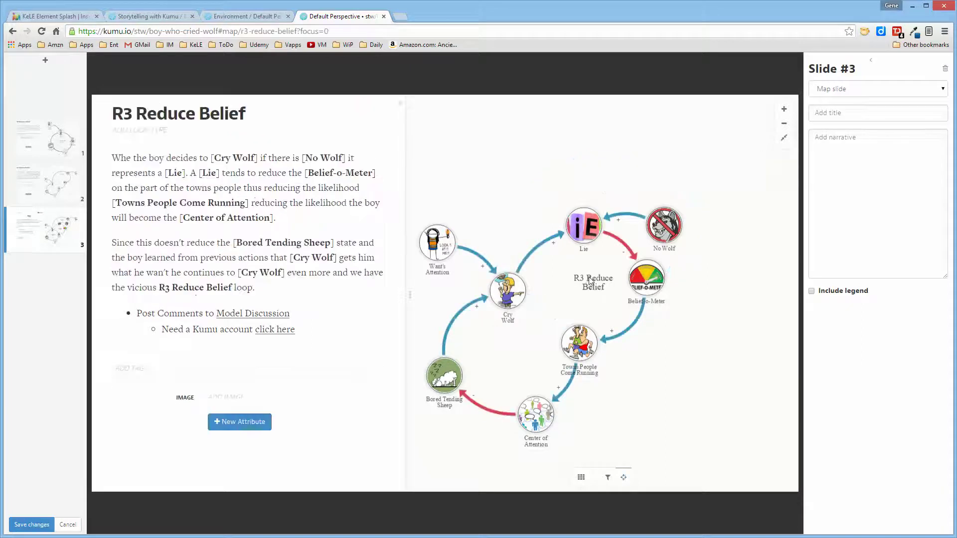
{"action": "left_click", "coordinate": [784, 138]}
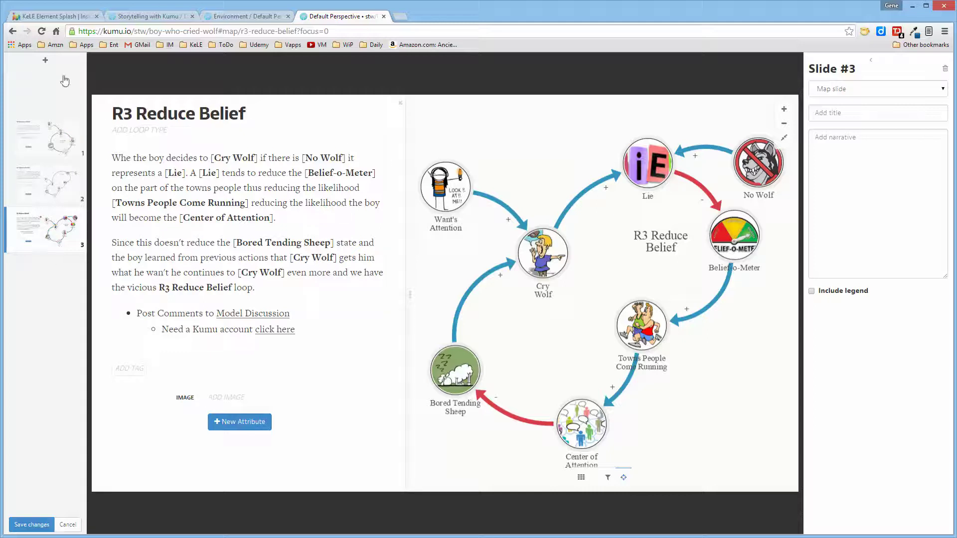
Step: Add a fourth slide with the loop focus cleared and the map description collapsed
{"action": "left_click", "coordinate": [46, 61]}
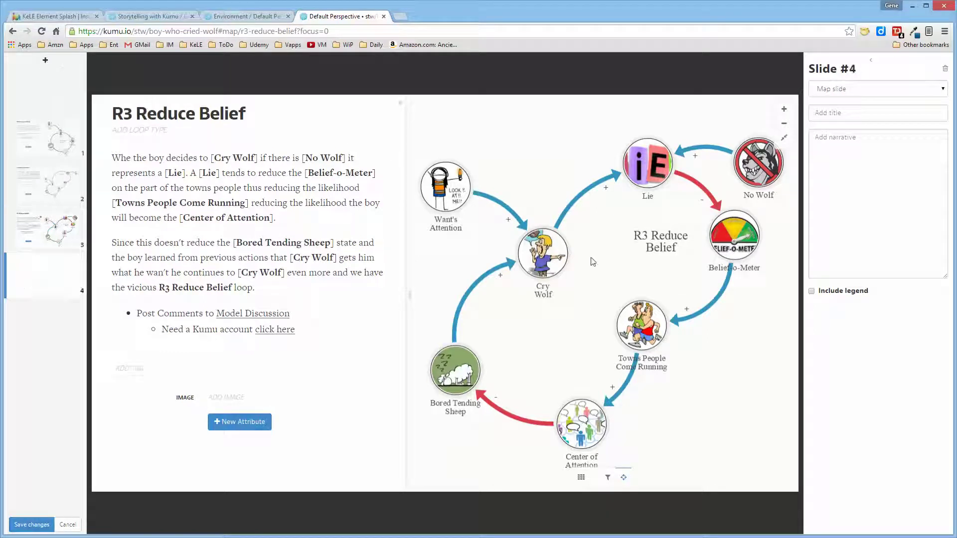
{"action": "left_click", "coordinate": [546, 159]}
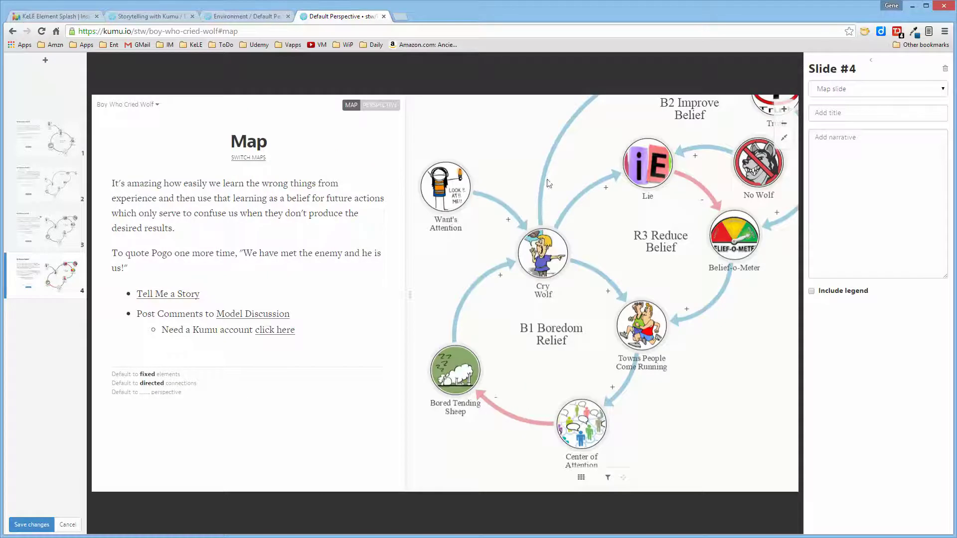
{"action": "left_click", "coordinate": [410, 298]}
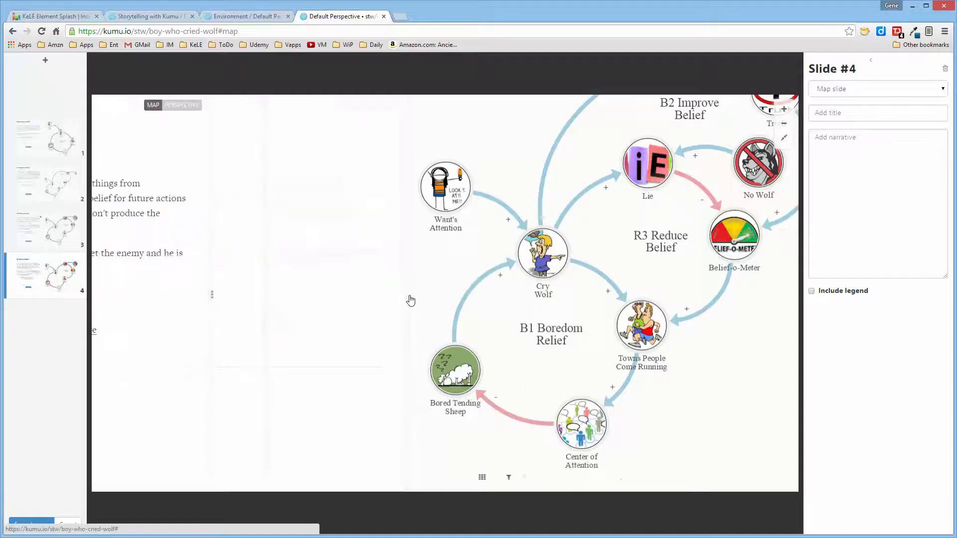
Step: Title slide 4 "Summary" and add the narrative "This is my summary for the presentation."
{"action": "left_click", "coordinate": [874, 112]}
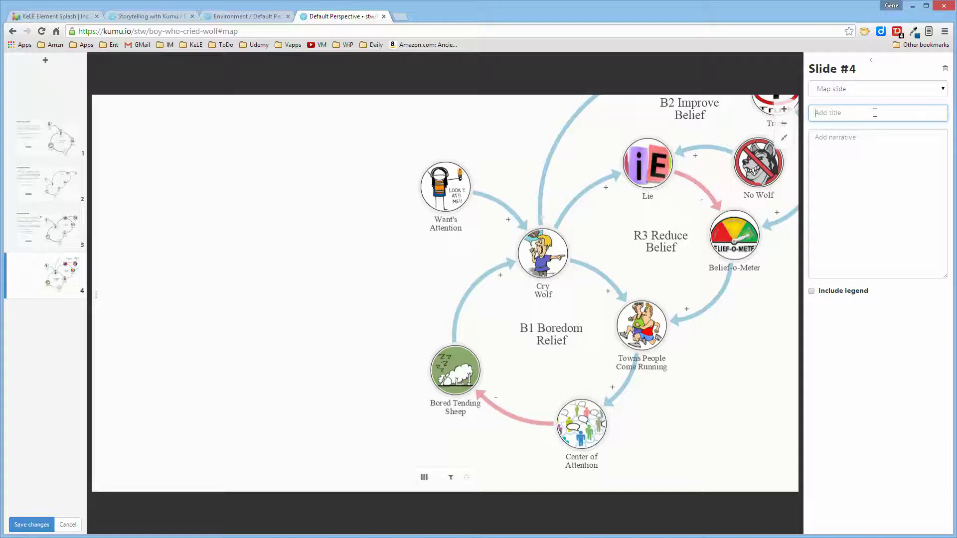
{"action": "type", "text": "Summary"}
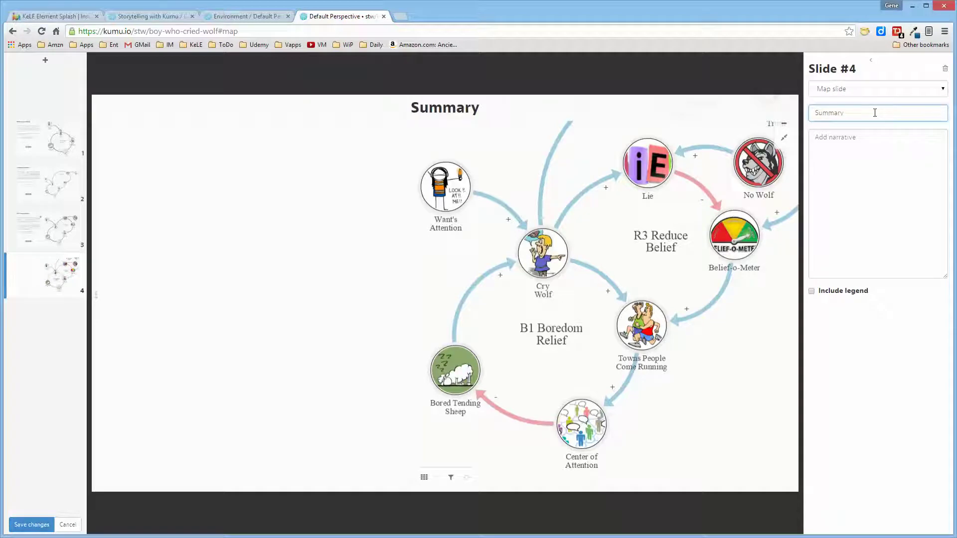
{"action": "left_click", "coordinate": [846, 171]}
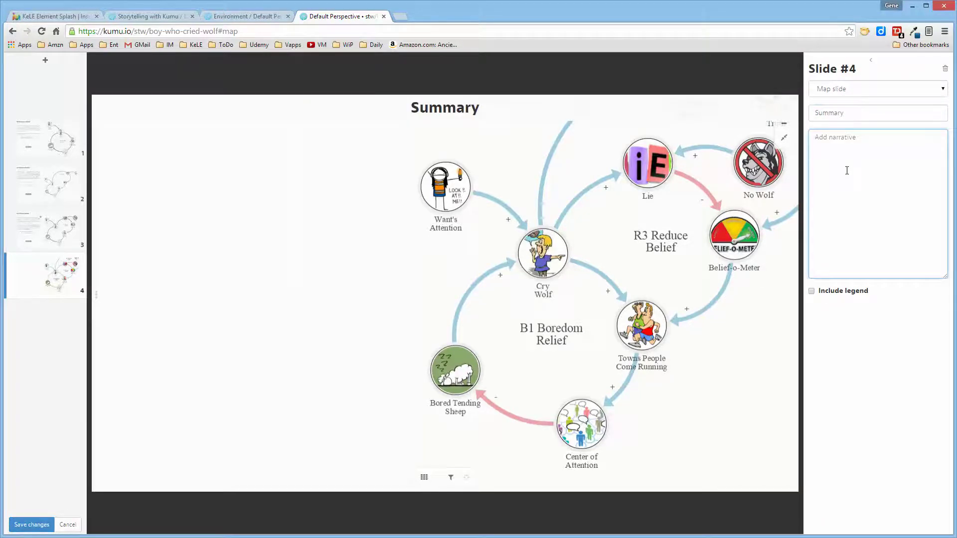
{"action": "type", "text": "Thsi "}
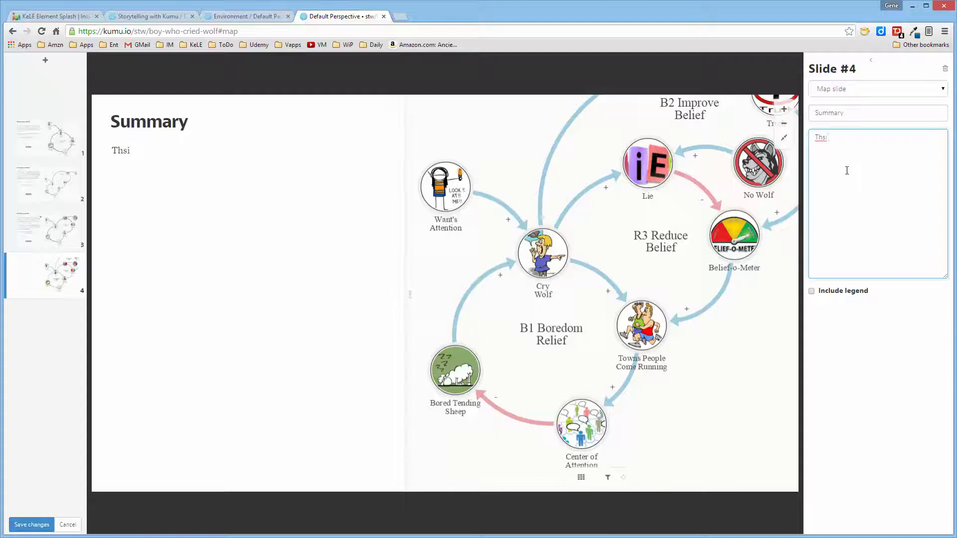
{"action": "type", "text": "is is m"}
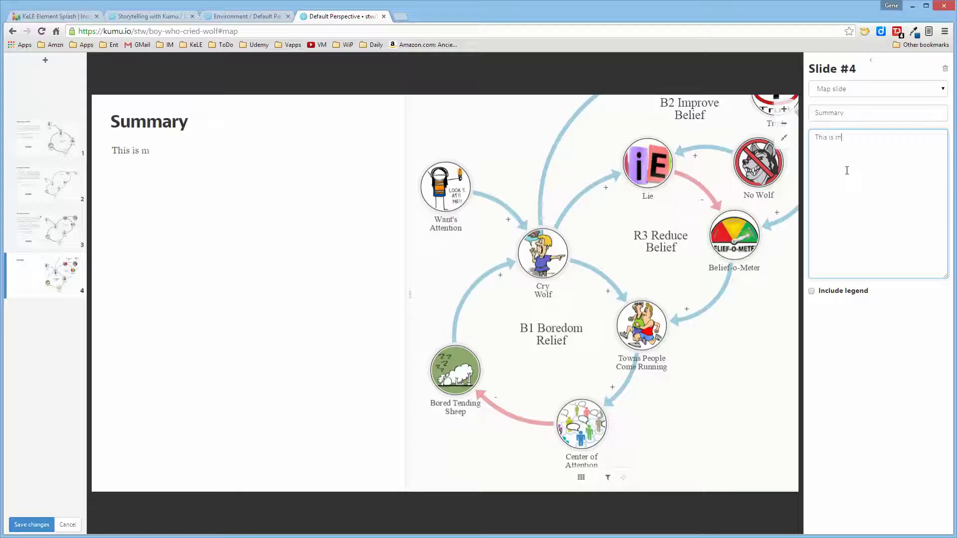
{"action": "type", "text": "y summary for the presentation."}
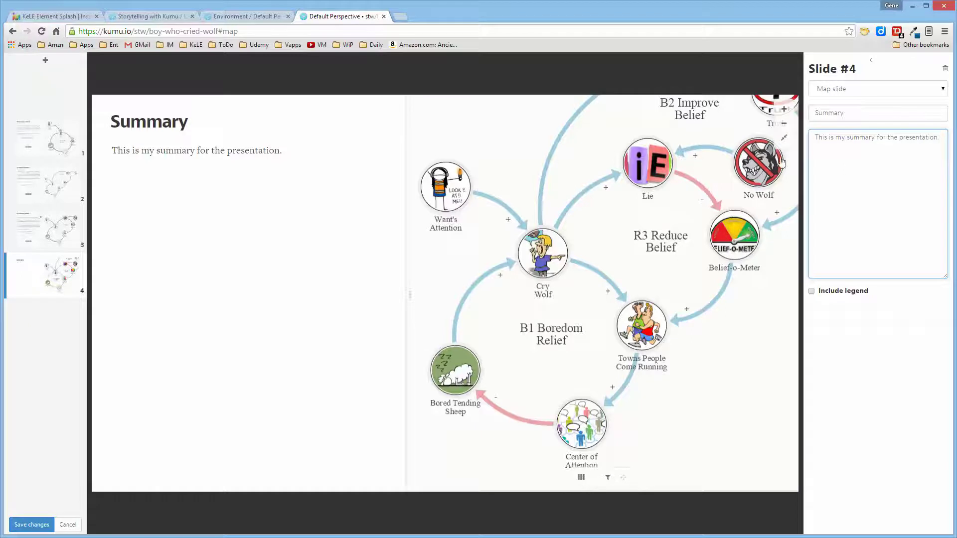
Step: Fit the whole map to slide 4's map area and save the presentation changes
{"action": "left_click", "coordinate": [785, 141]}
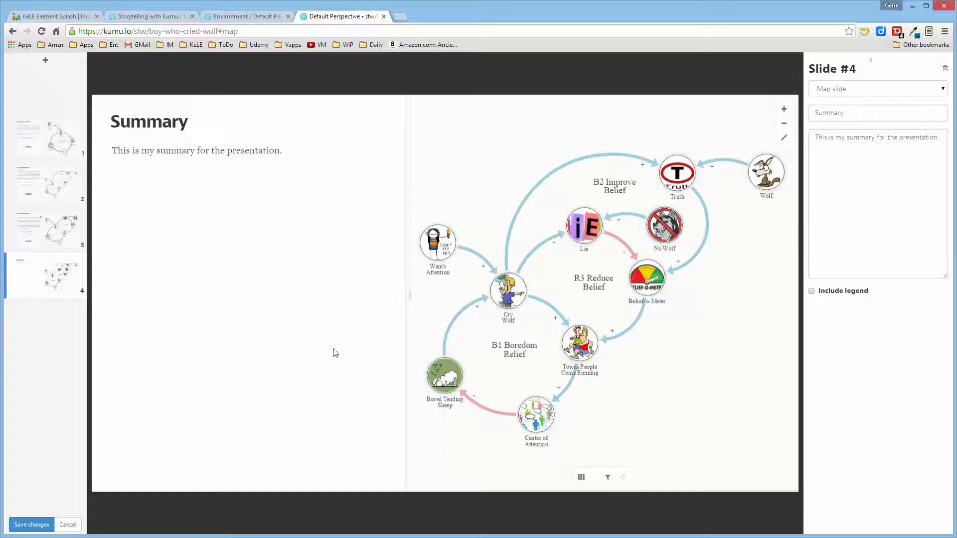
{"action": "left_click", "coordinate": [31, 526]}
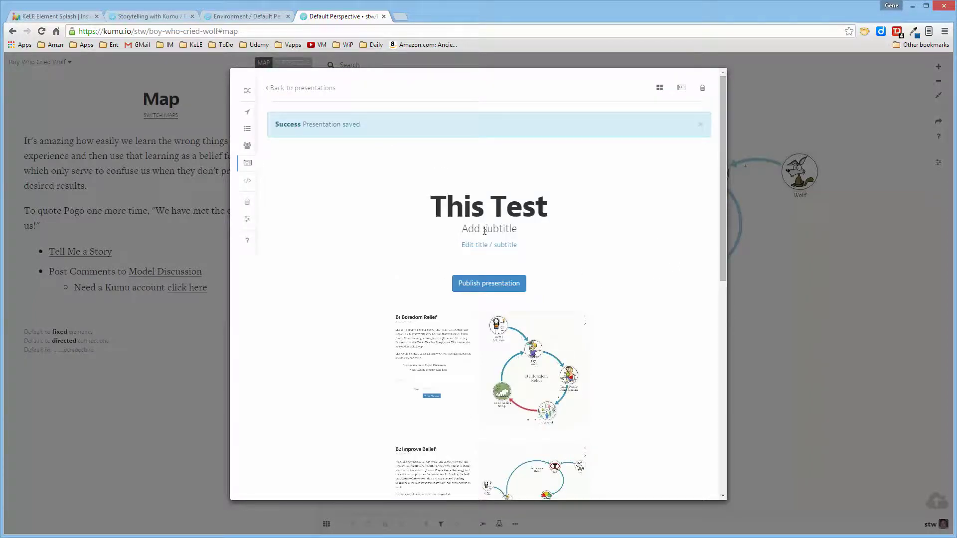
Step: Set the presentation's subtitle to "Some Subtitle Text" and save it
{"action": "left_click", "coordinate": [478, 248]}
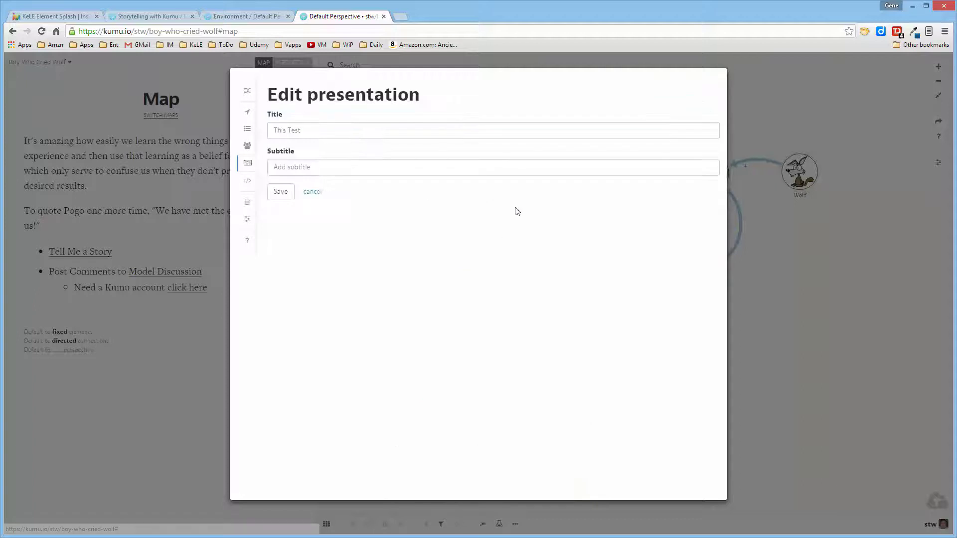
{"action": "left_click", "coordinate": [315, 167]}
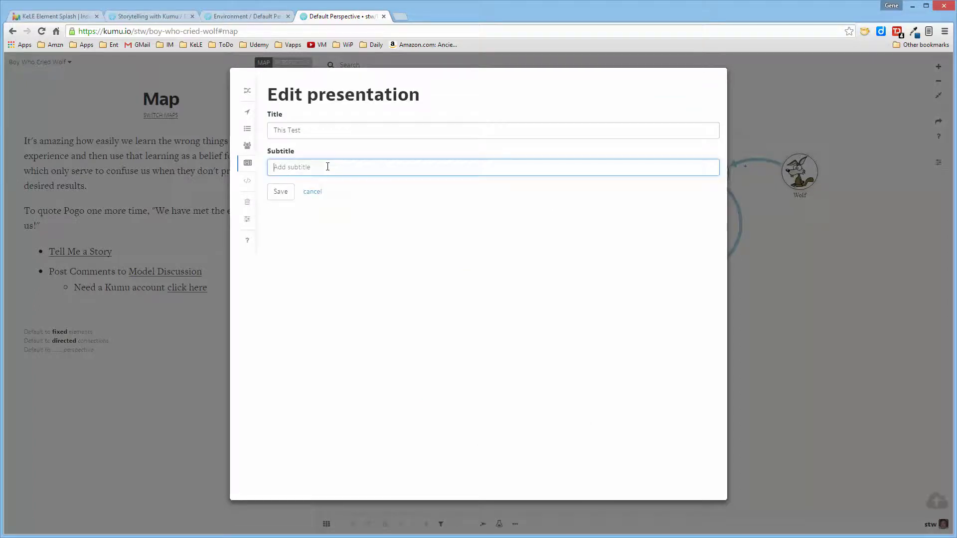
{"action": "type", "text": "Some Subtitles"}
{"action": "key", "text": "BackSpace"}
{"action": "type", "text": "Text"}
{"action": "left_click", "coordinate": [280, 192]}
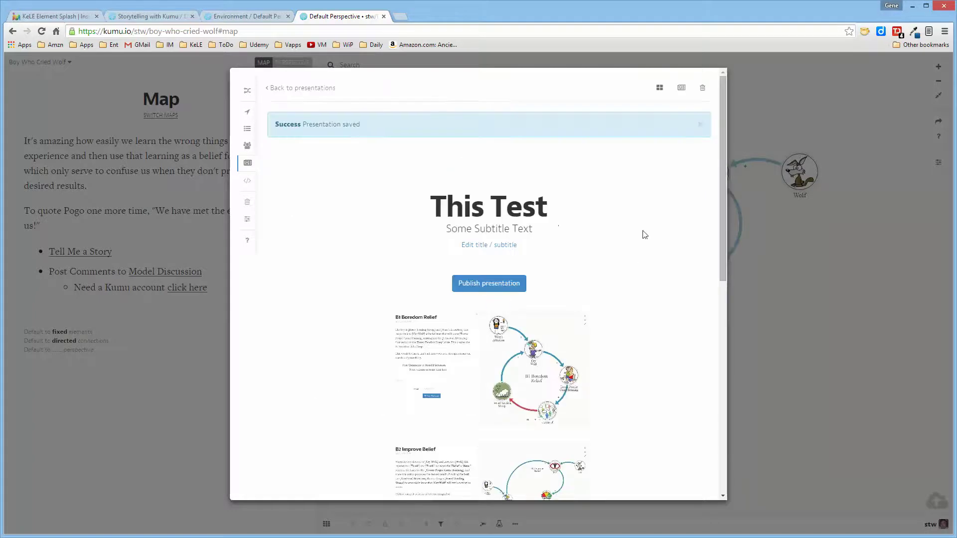
Step: Review the slide overview and publish the "This Test" presentation as public
{"action": "scroll", "coordinate": [628, 207], "scroll_direction": "down", "scroll_amount": 7}
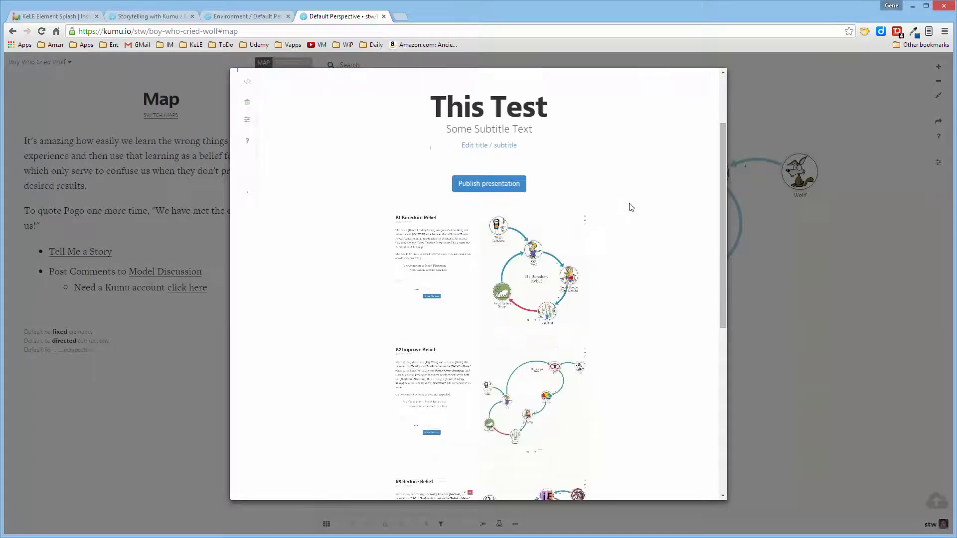
{"action": "scroll", "coordinate": [643, 213], "scroll_direction": "down", "scroll_amount": 1}
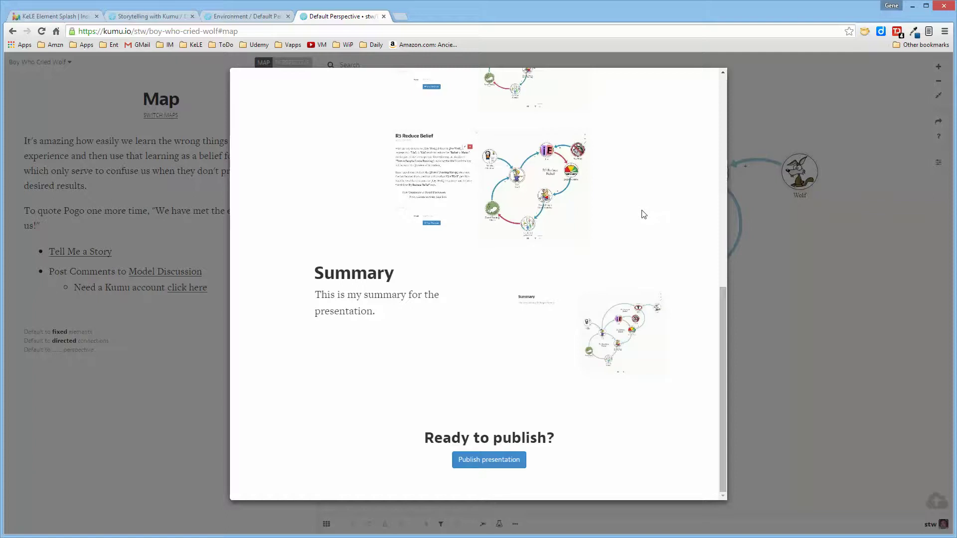
{"action": "scroll", "coordinate": [644, 215], "scroll_direction": "up", "scroll_amount": 8}
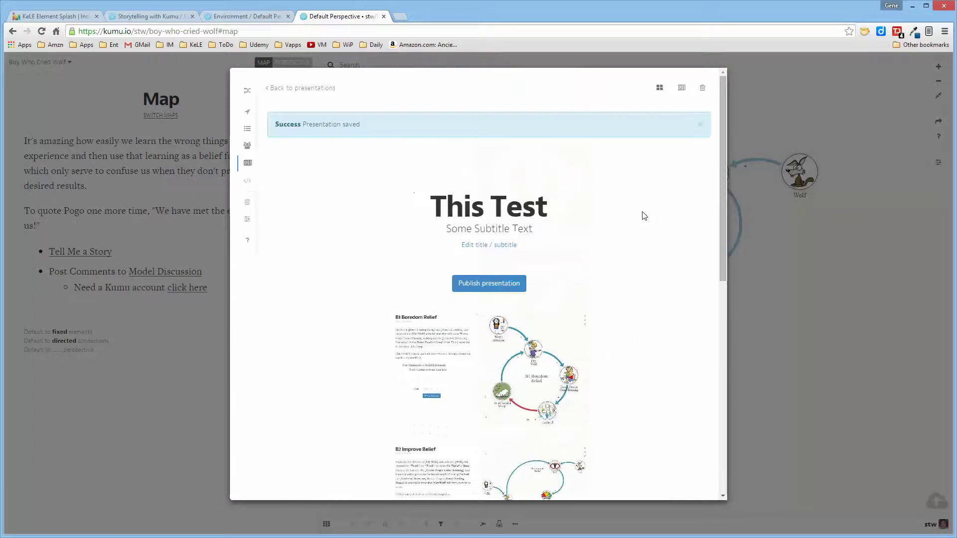
{"action": "scroll", "coordinate": [645, 216], "scroll_direction": "down", "scroll_amount": 8}
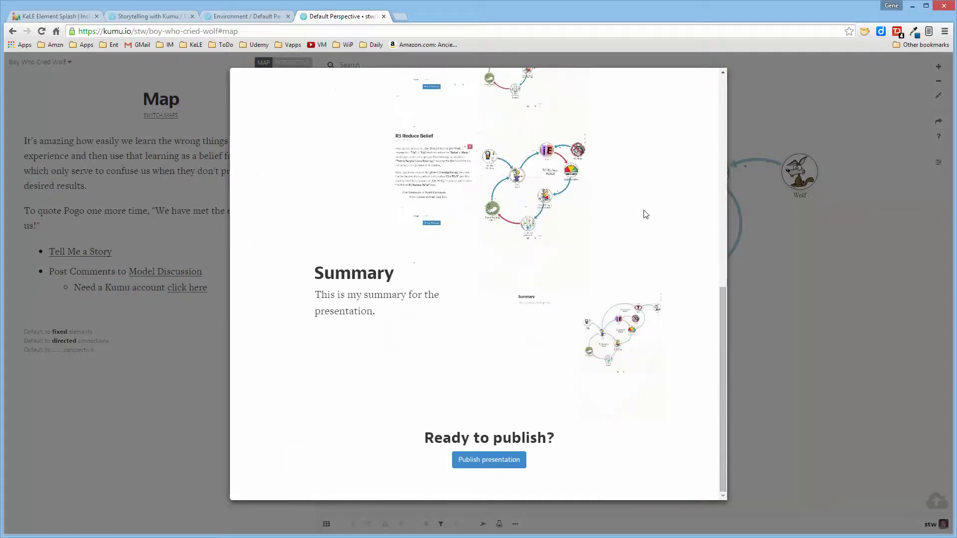
{"action": "left_click", "coordinate": [479, 461]}
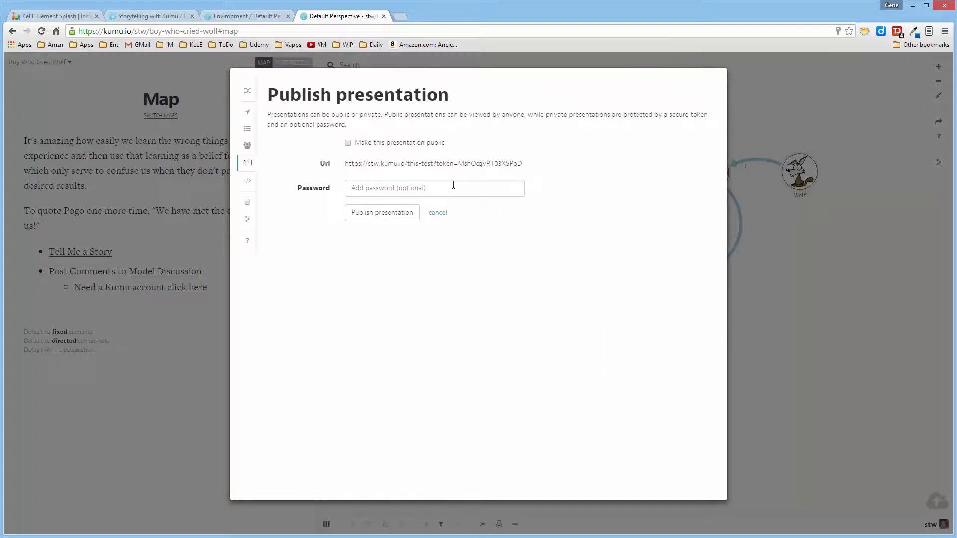
{"action": "left_click", "coordinate": [348, 143]}
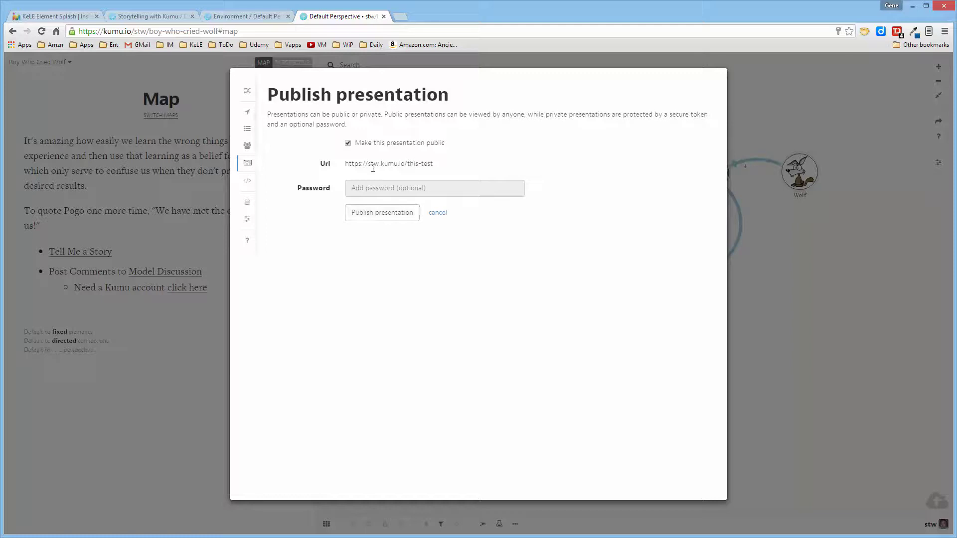
{"action": "left_click", "coordinate": [375, 213]}
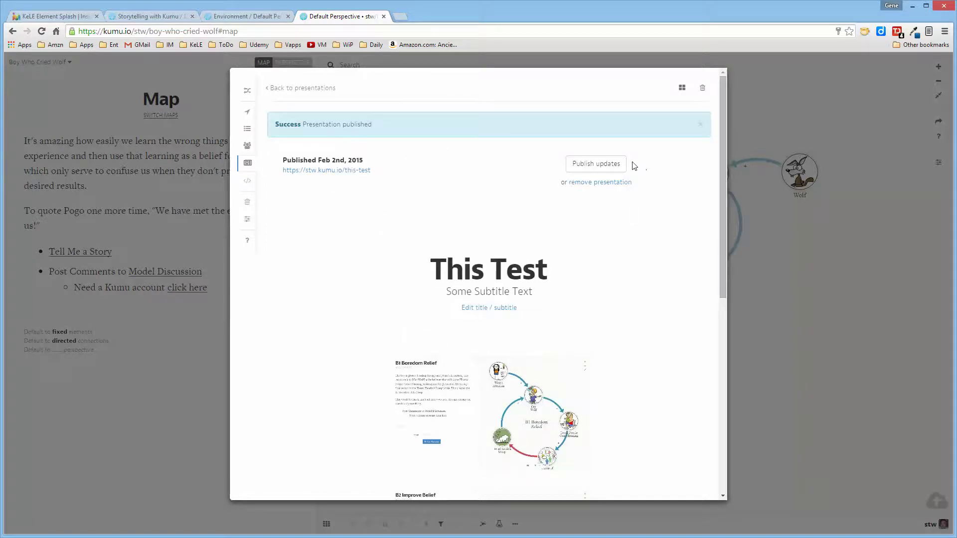
{"action": "right_click", "coordinate": [325, 173]}
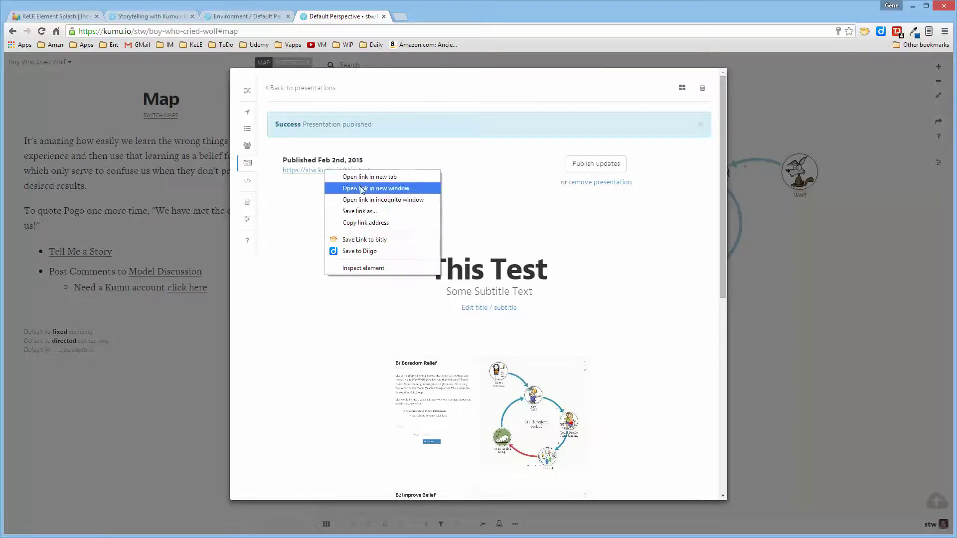
{"action": "left_click", "coordinate": [369, 223]}
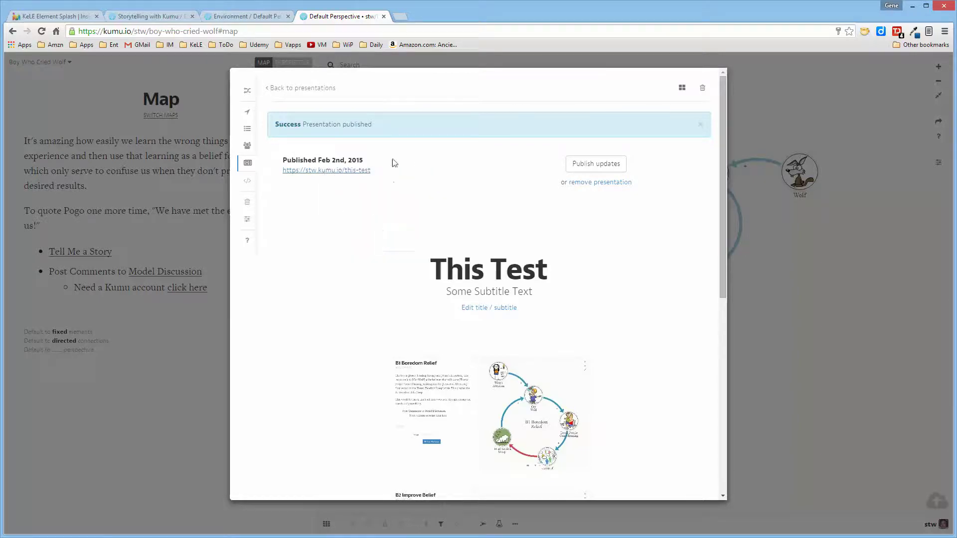
{"action": "left_click", "coordinate": [405, 19]}
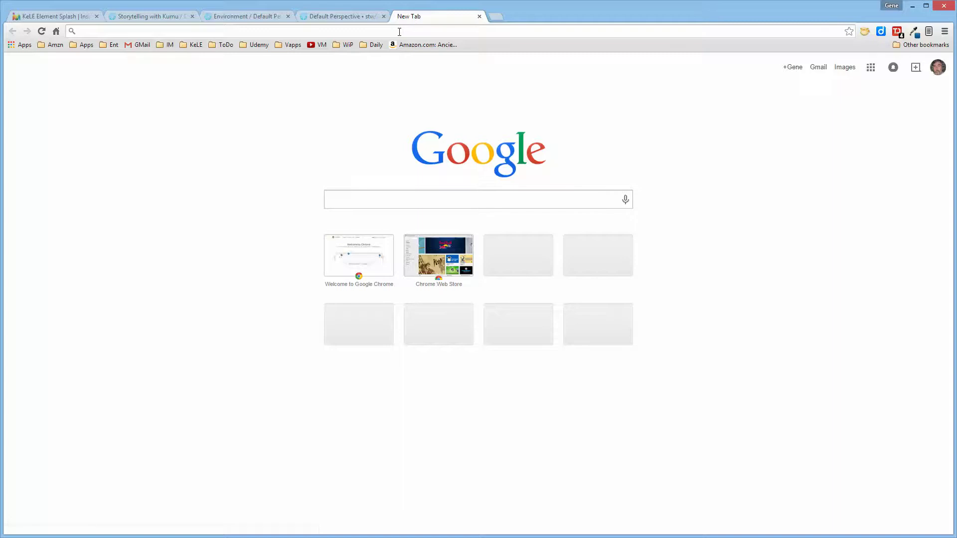
{"action": "key", "text": "ctrl+v"}
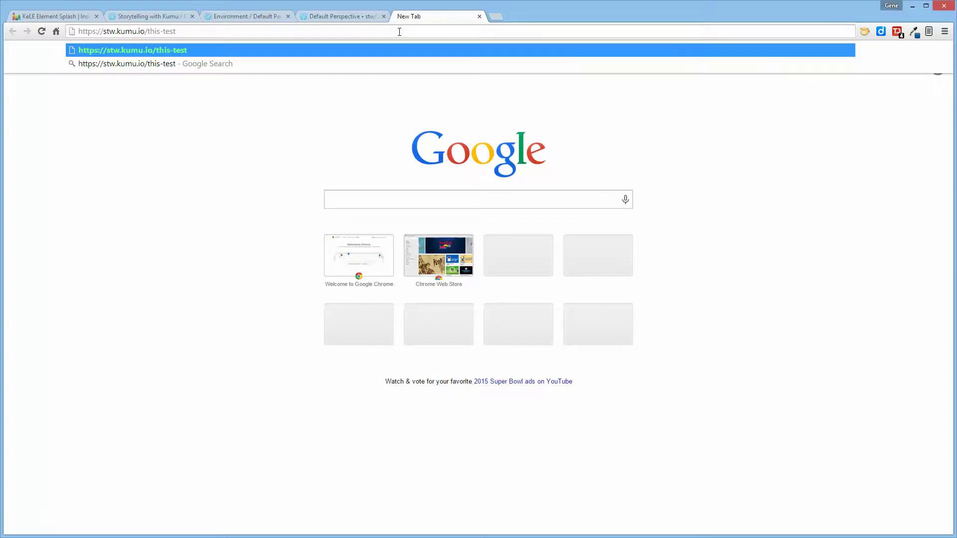
{"action": "key", "text": "Return"}
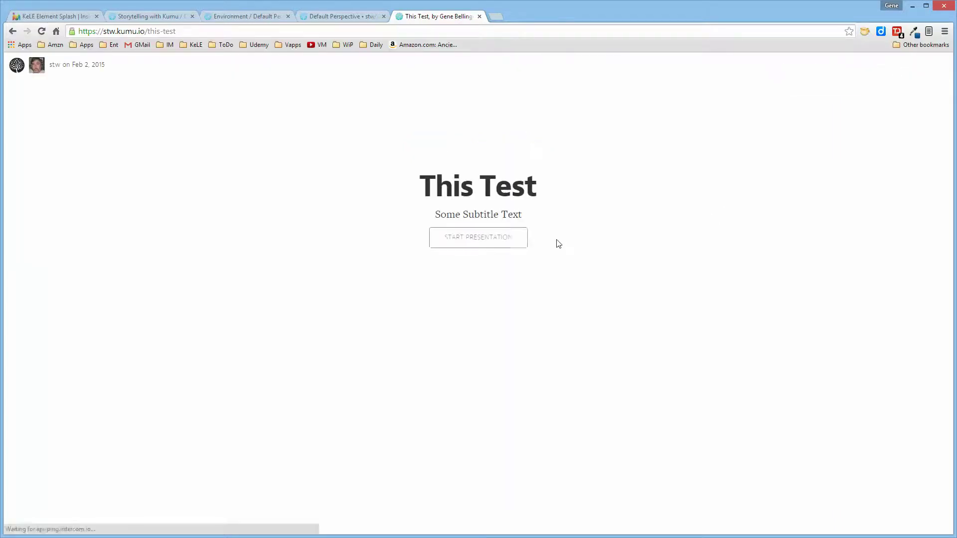
Step: Play the published presentation from the first slide through the Summary slide and close its tab
{"action": "left_click", "coordinate": [493, 241]}
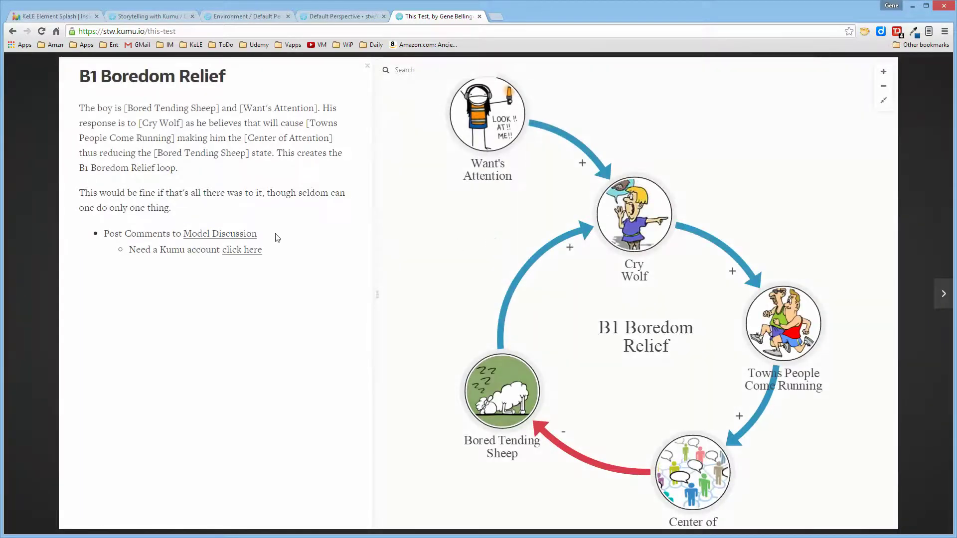
{"action": "left_click", "coordinate": [944, 297]}
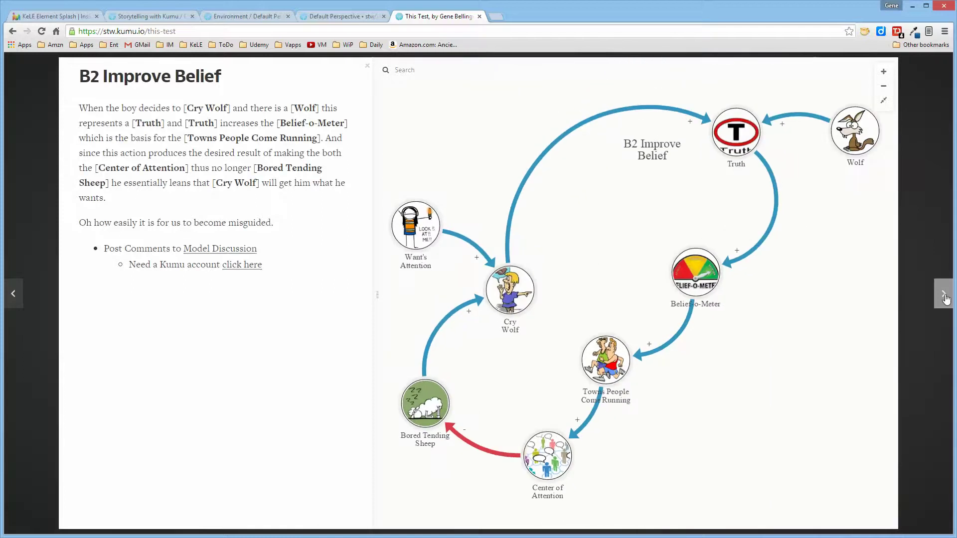
{"action": "left_click", "coordinate": [945, 297]}
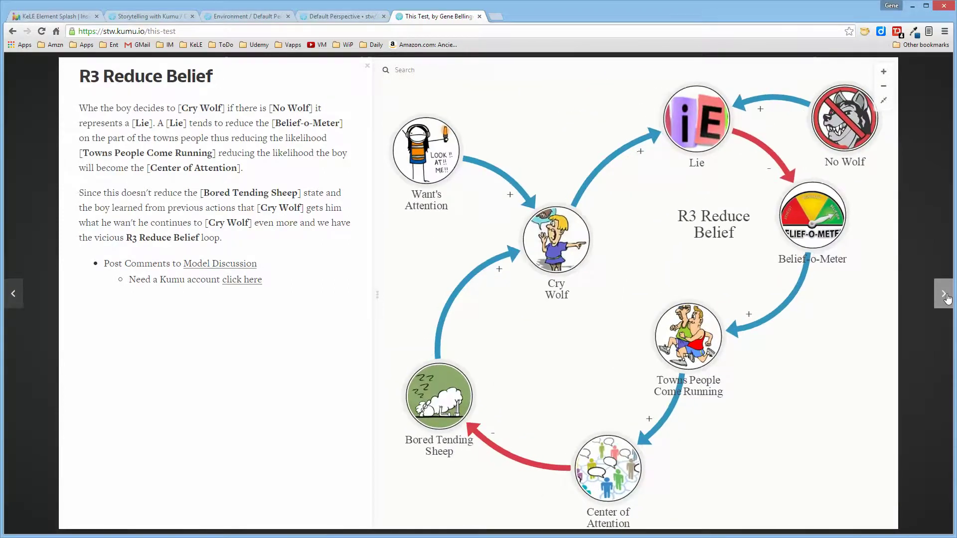
{"action": "left_click", "coordinate": [945, 298]}
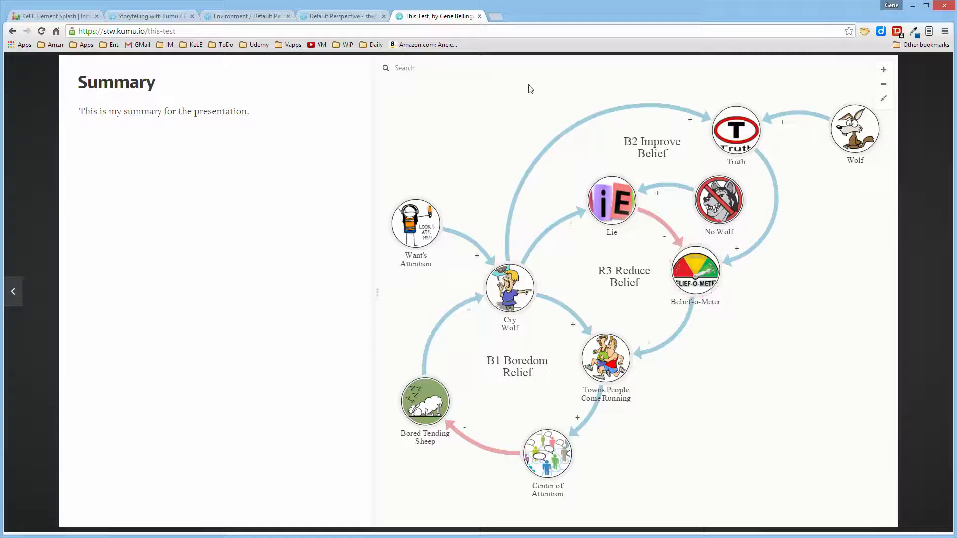
{"action": "left_click", "coordinate": [479, 17]}
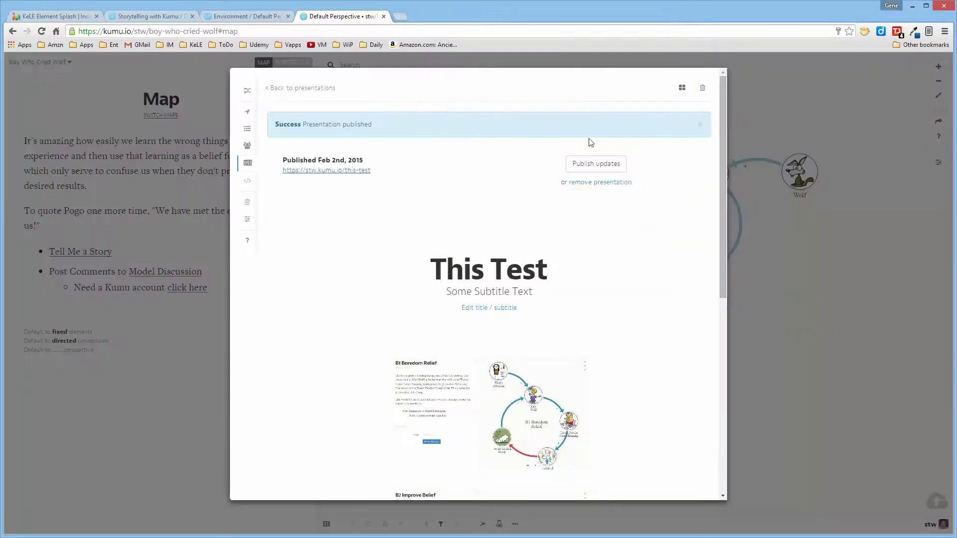
Step: Reopen the presentation in the slide editor and switch slide 1 to the "stuff" map
{"action": "left_click", "coordinate": [681, 88]}
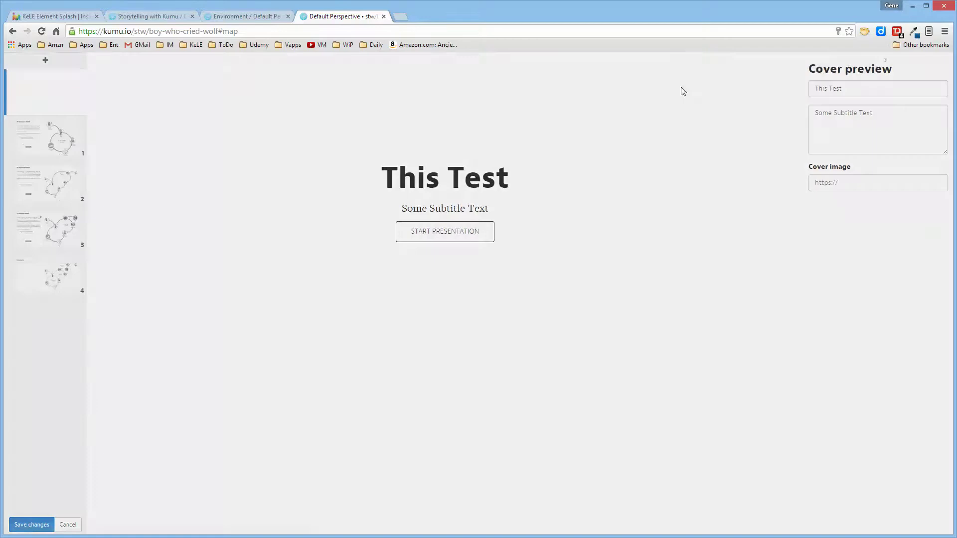
{"action": "left_click", "coordinate": [63, 132]}
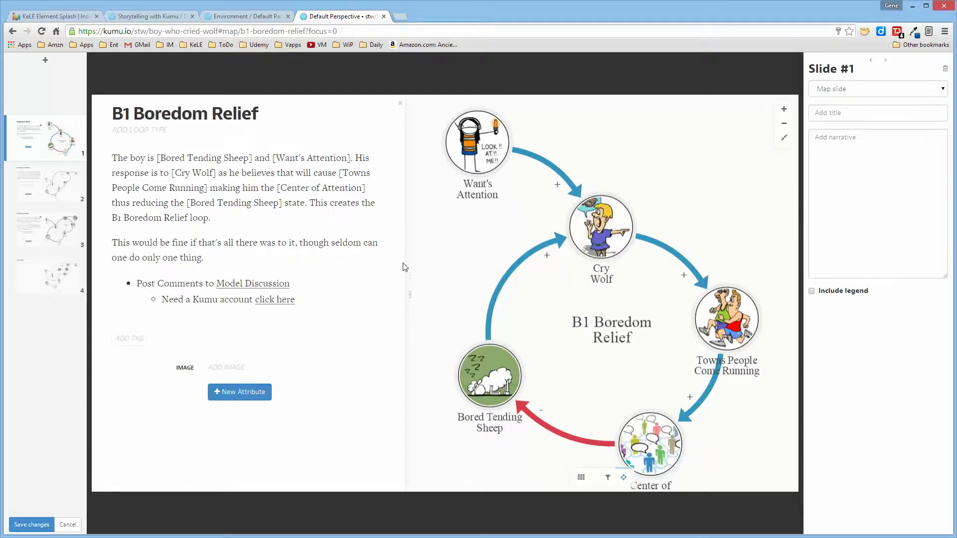
{"action": "left_click", "coordinate": [414, 296]}
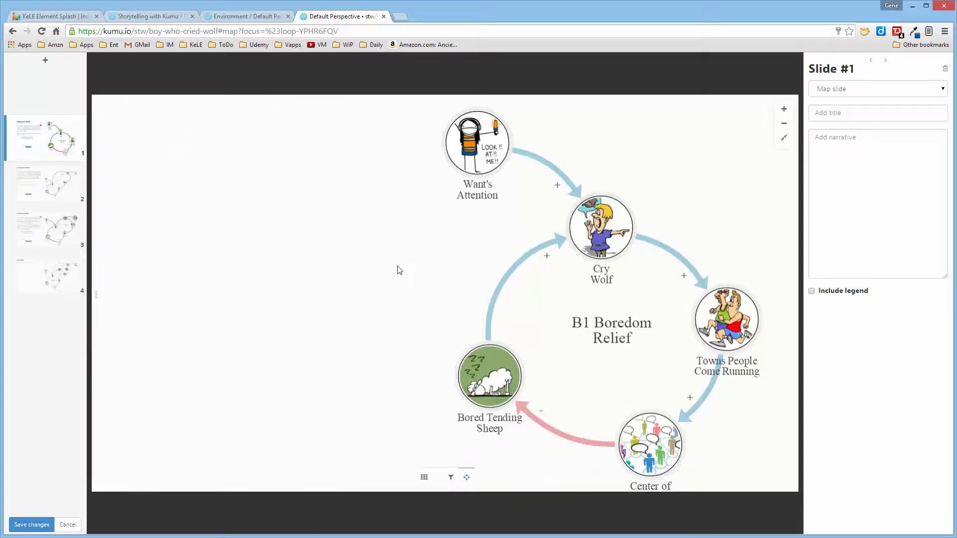
{"action": "left_click", "coordinate": [95, 295]}
{"action": "left_click", "coordinate": [251, 158]}
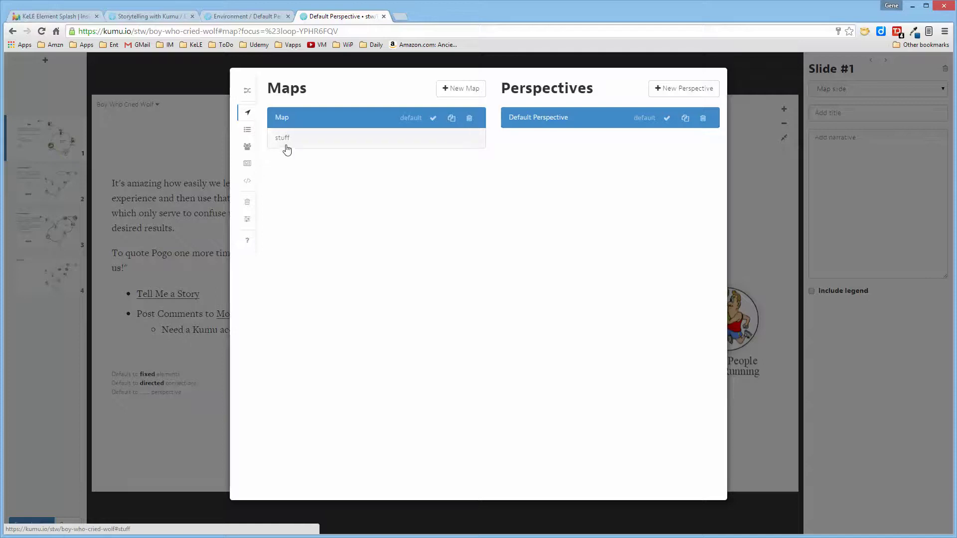
{"action": "left_click", "coordinate": [282, 138]}
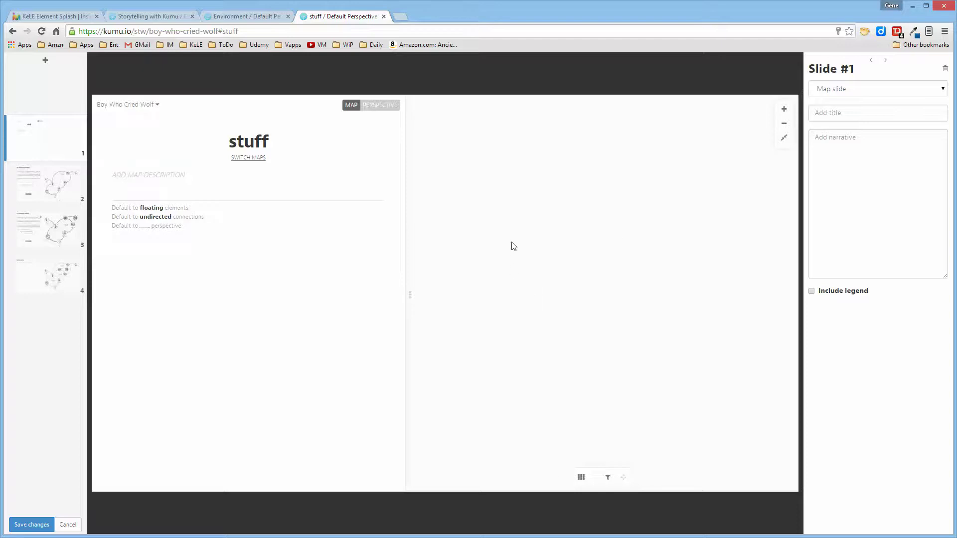
Step: Show the details of the connection from Cry Wolf to Truth on slide 2
{"action": "left_click", "coordinate": [57, 186]}
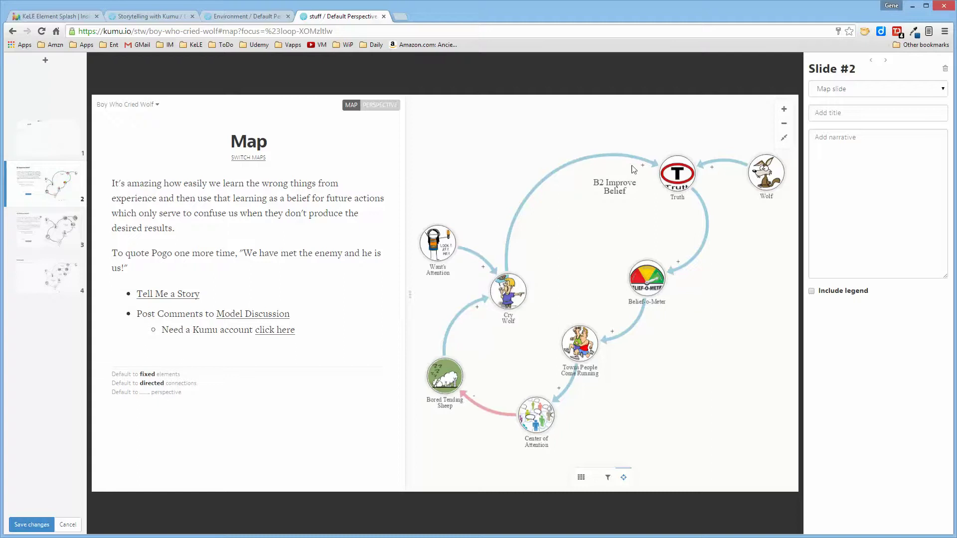
{"action": "left_click", "coordinate": [555, 178]}
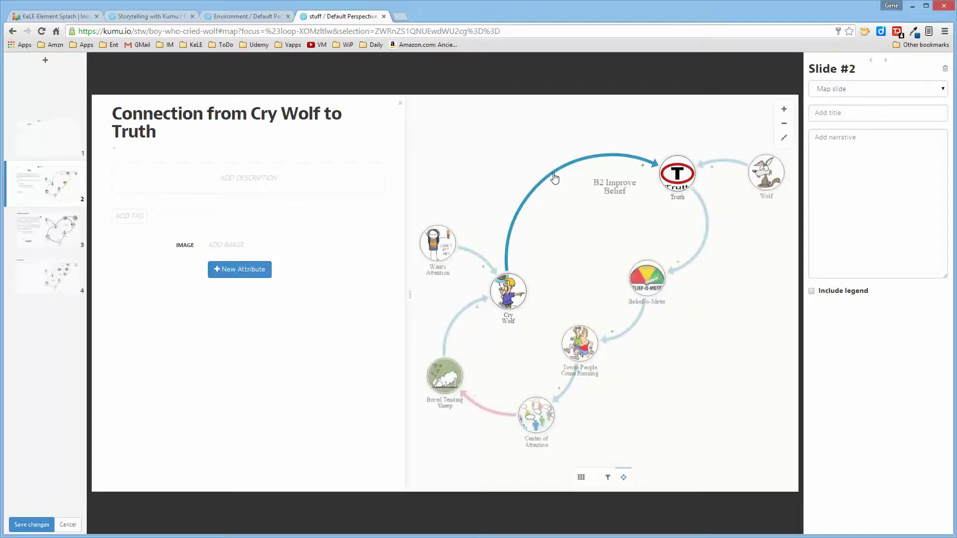
Step: Add the Truth element and its connection to Belief-o-Meter to slide 2's loop focus, and clear the focus to show the whole map
{"action": "left_click", "coordinate": [675, 180], "text": "shift"}
{"action": "left_click", "coordinate": [707, 222], "text": "shift"}
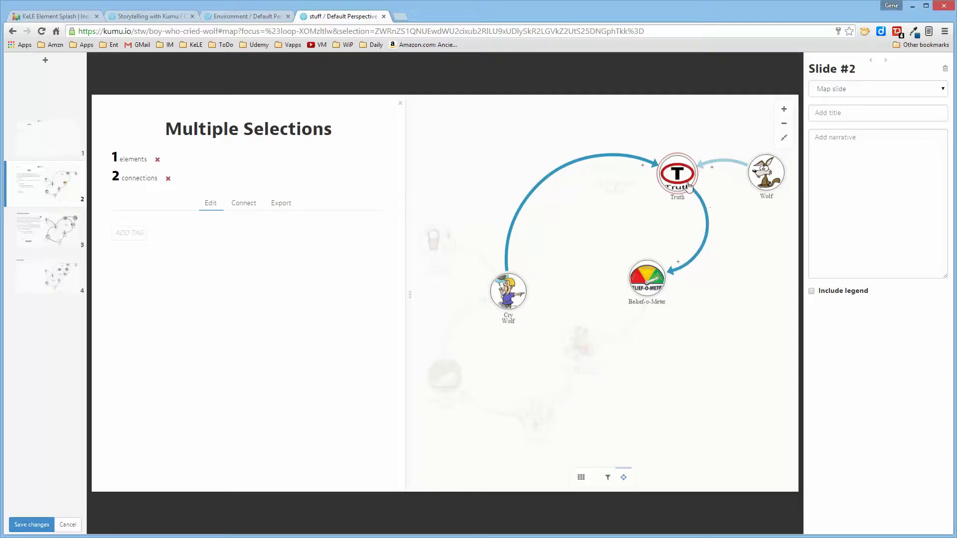
{"action": "left_click", "coordinate": [684, 187]}
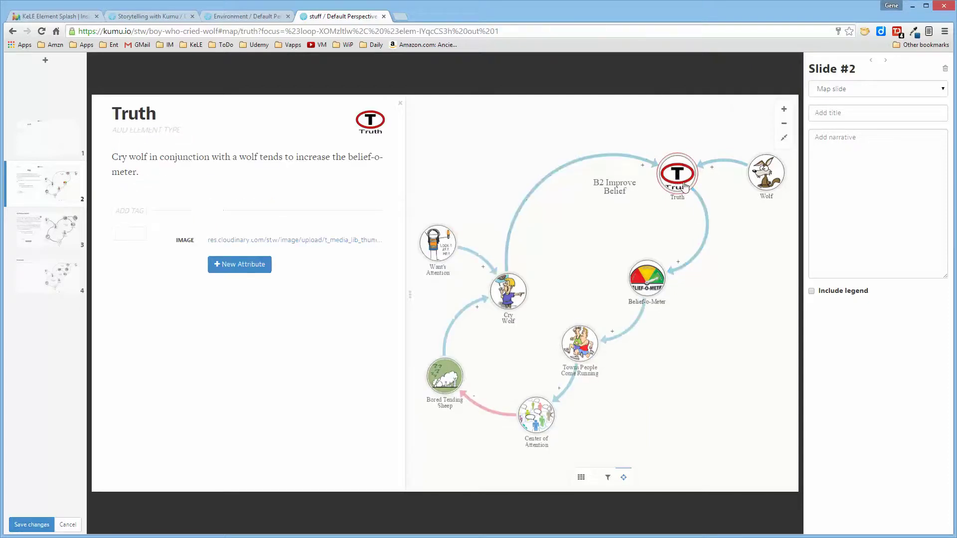
{"action": "left_click", "coordinate": [708, 228]}
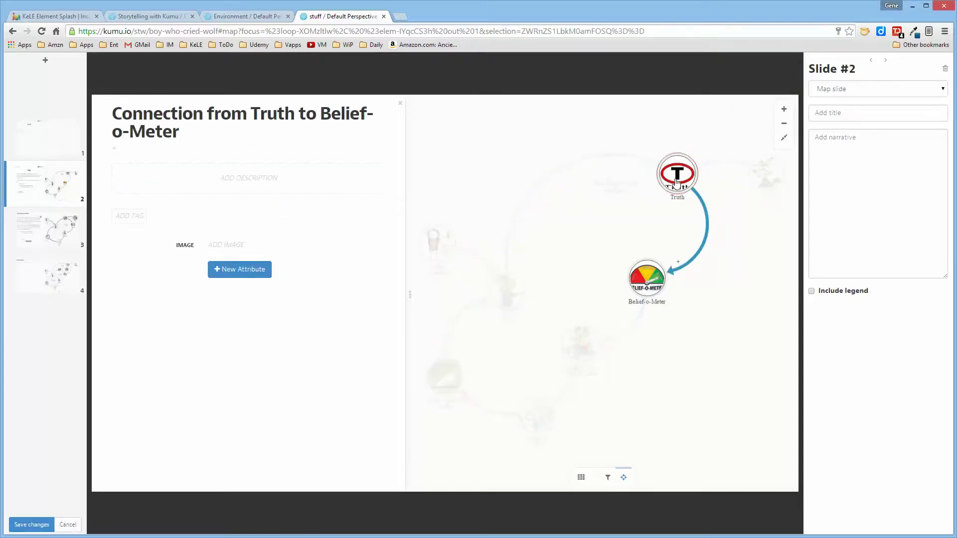
{"action": "left_click", "coordinate": [704, 243]}
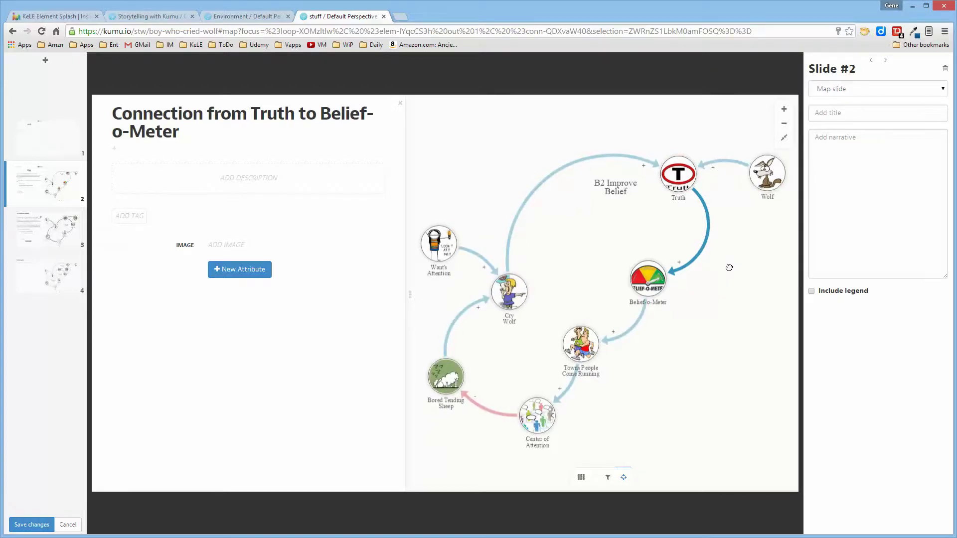
{"action": "left_click", "coordinate": [738, 284]}
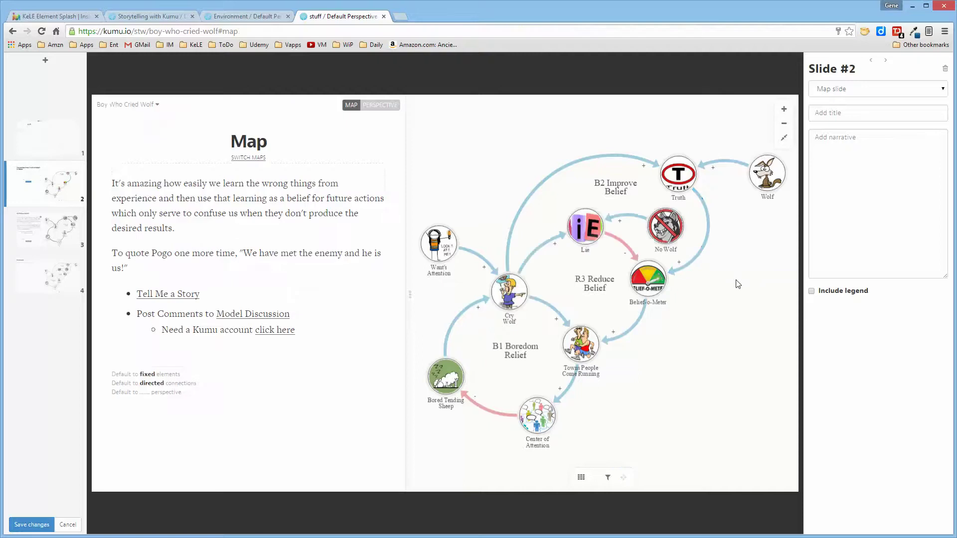
Step: Focus slide 2's map on the connection from Truth to Belief-o-Meter and extend the focus with Truth and its direct connections
{"action": "left_click", "coordinate": [709, 239]}
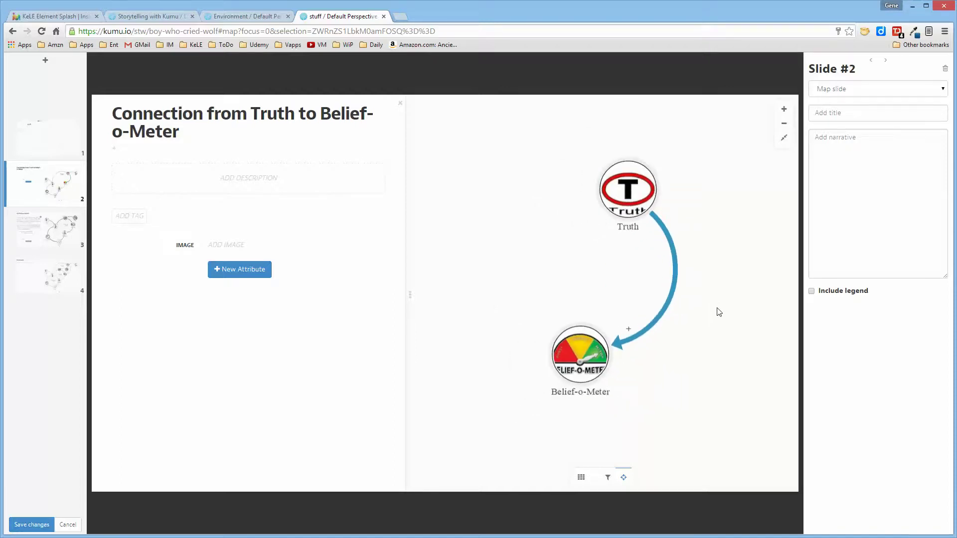
{"action": "left_click", "coordinate": [634, 194]}
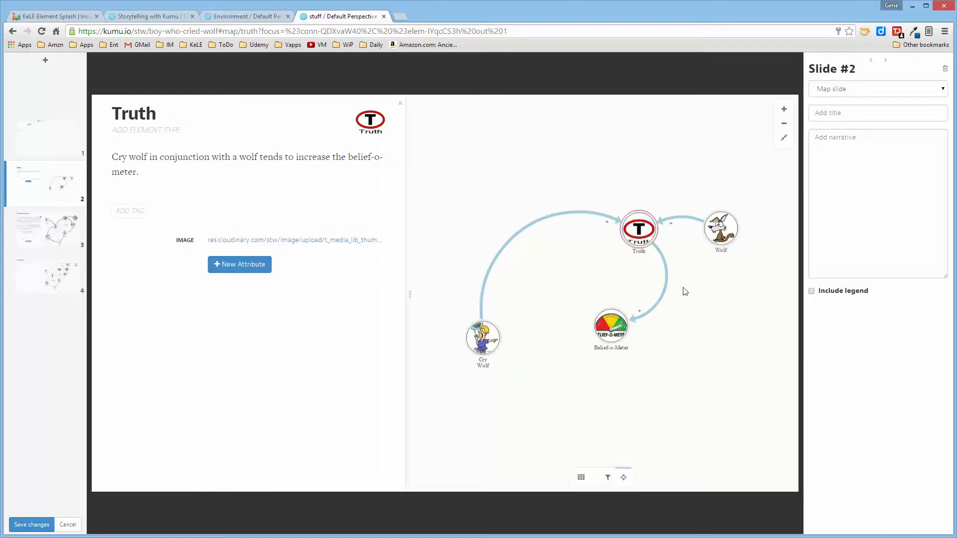
{"action": "left_click_drag", "start_coordinate": [570, 305], "coordinate": [560, 303]}
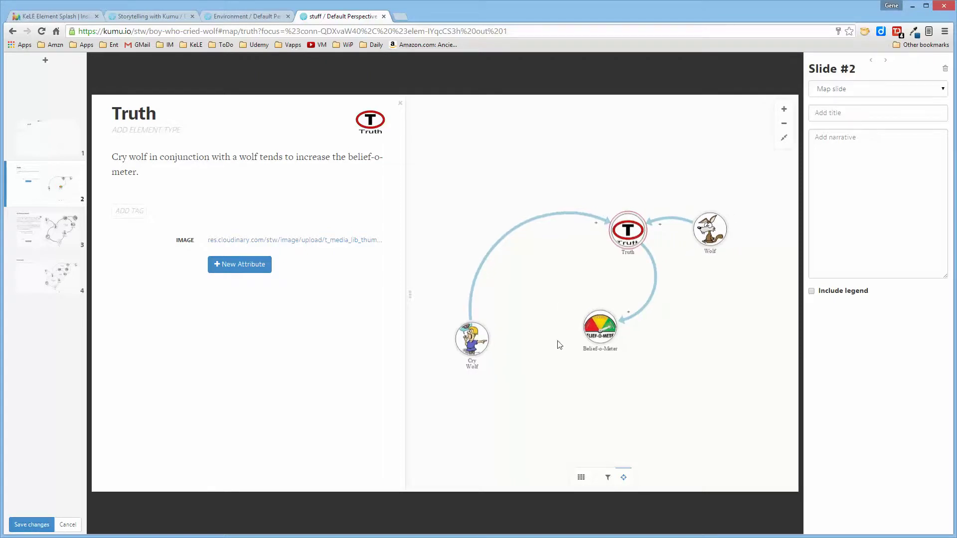
Step: Widen the focus around Truth to Indirect, and clear the focus to return to the full map overview
{"action": "left_click", "coordinate": [623, 477]}
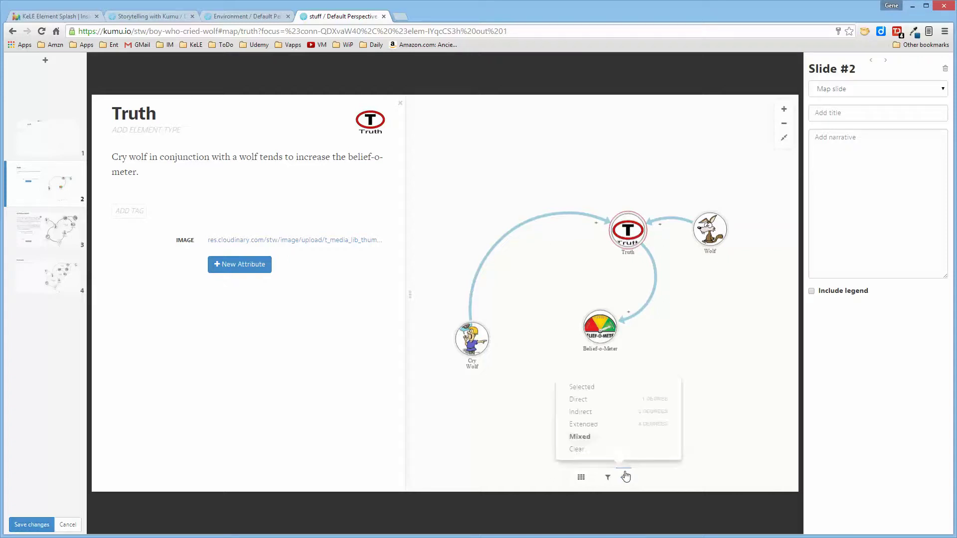
{"action": "left_click", "coordinate": [586, 414]}
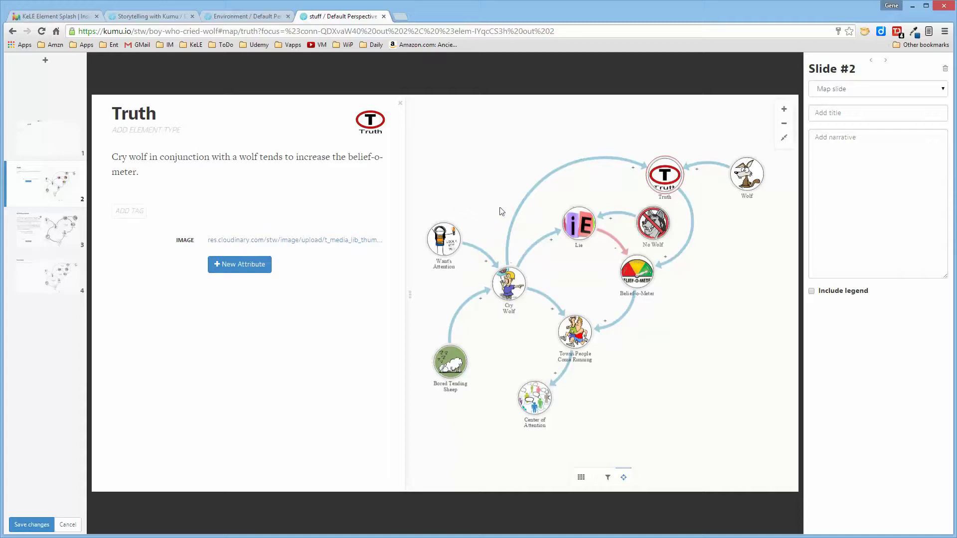
{"action": "left_click_drag", "start_coordinate": [686, 341], "coordinate": [688, 345]}
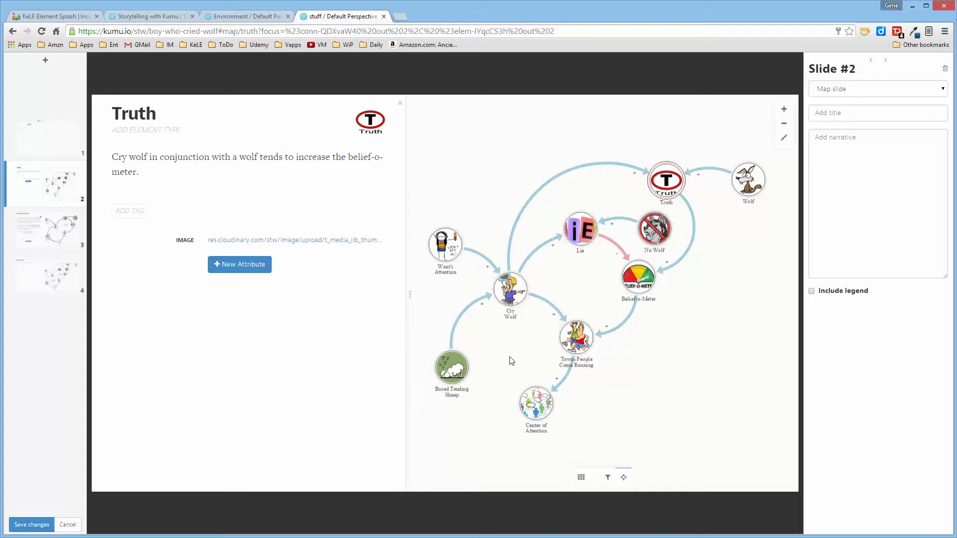
{"action": "left_click", "coordinate": [644, 375]}
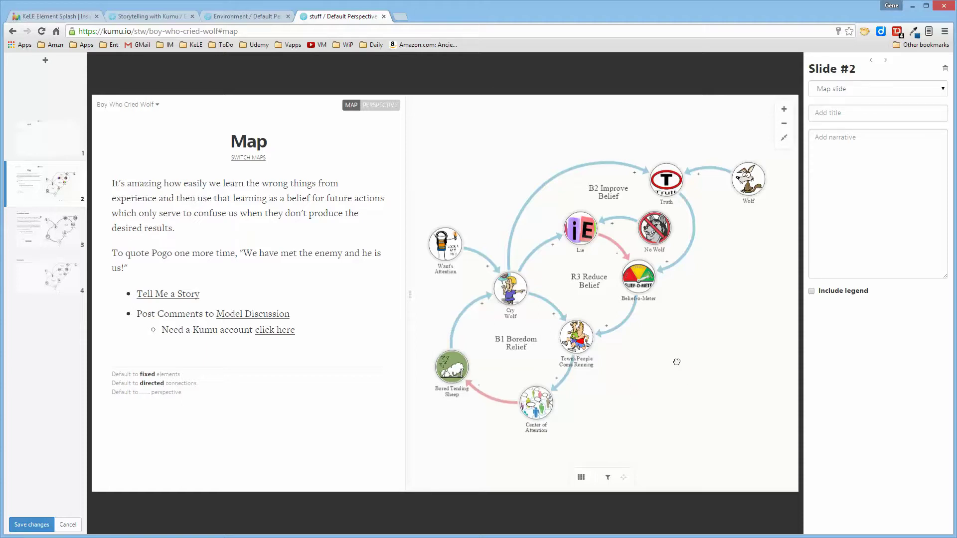
{"action": "left_click_drag", "start_coordinate": [677, 362], "coordinate": [678, 354]}
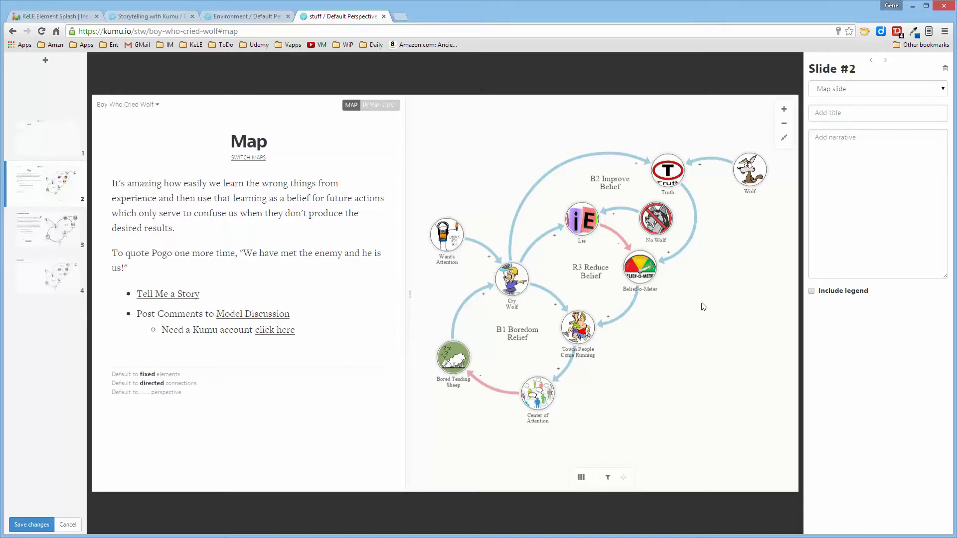
{"action": "left_click", "coordinate": [942, 90]}
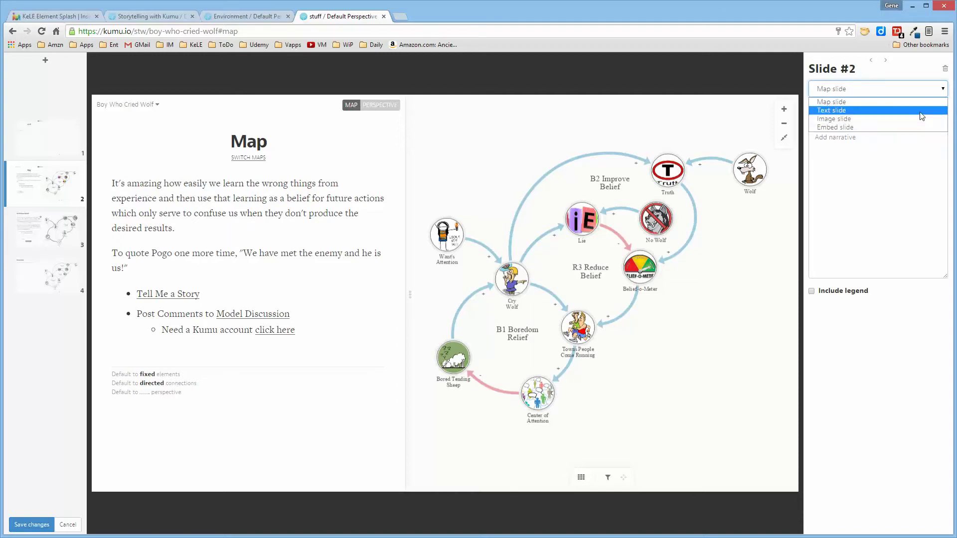
{"action": "left_click", "coordinate": [748, 281]}
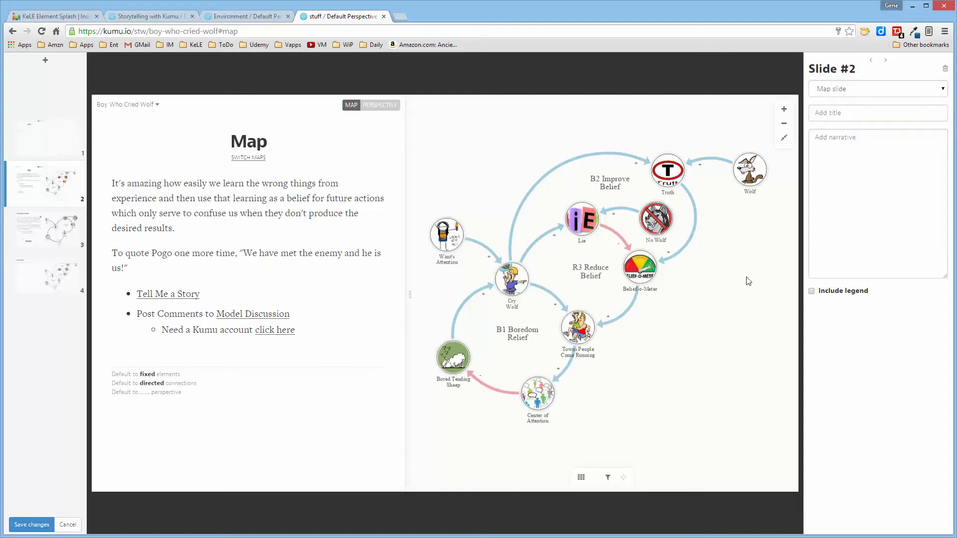